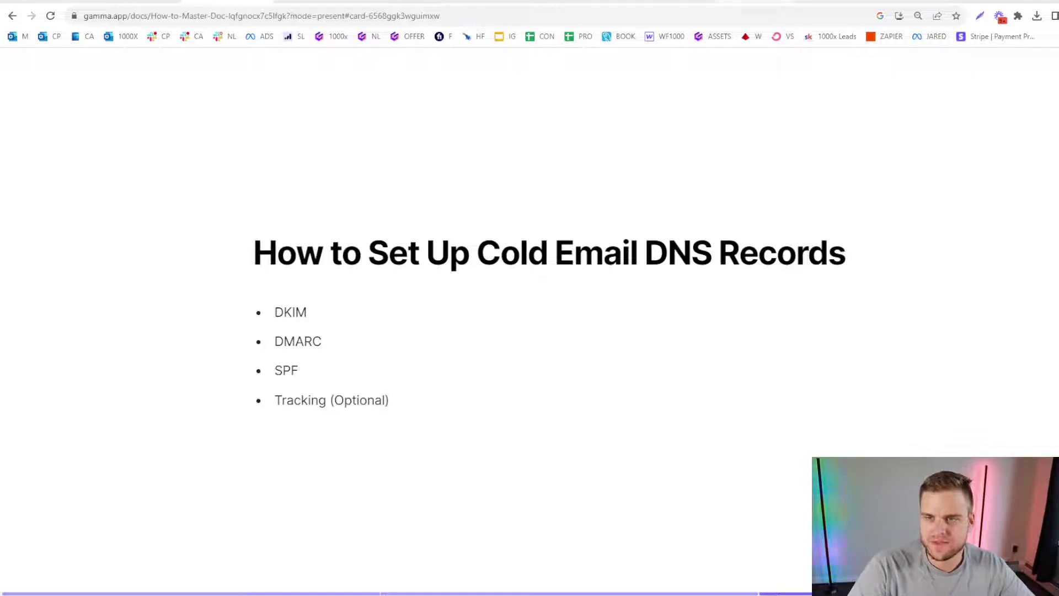
Switch from the Gamma cold email DNS records slide to the Dmarcly DMARC generator tab.
{"action": "left_click", "coordinate": [753, 1]}
Select the old aggregate email and reload the page to leave the generator form blank.
{"action": "left_click", "coordinate": [668, 2]}
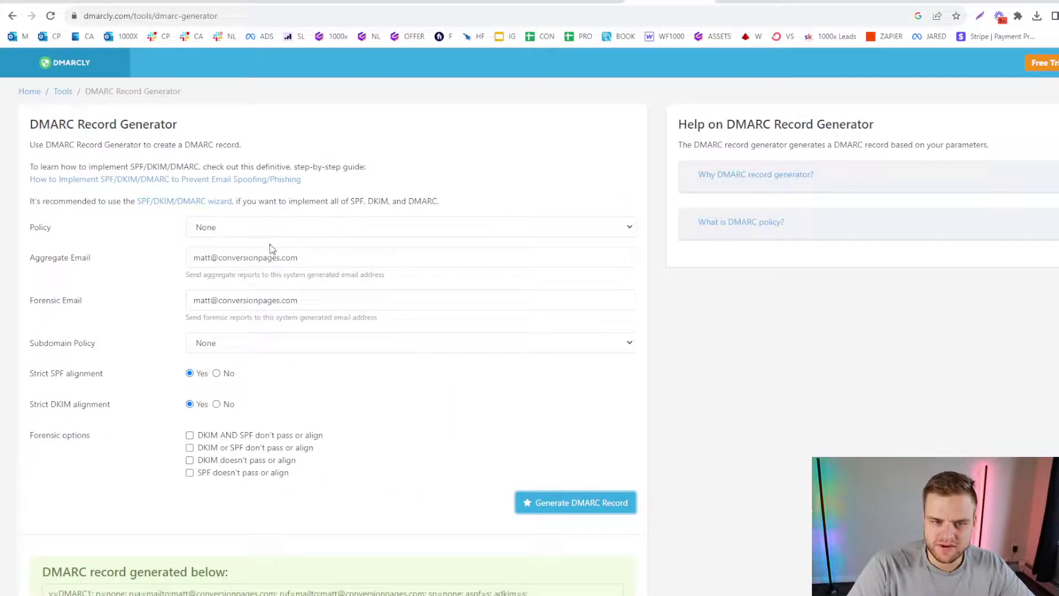
{"action": "left_click", "coordinate": [327, 259]}
{"action": "key", "text": "ctrl+a"}
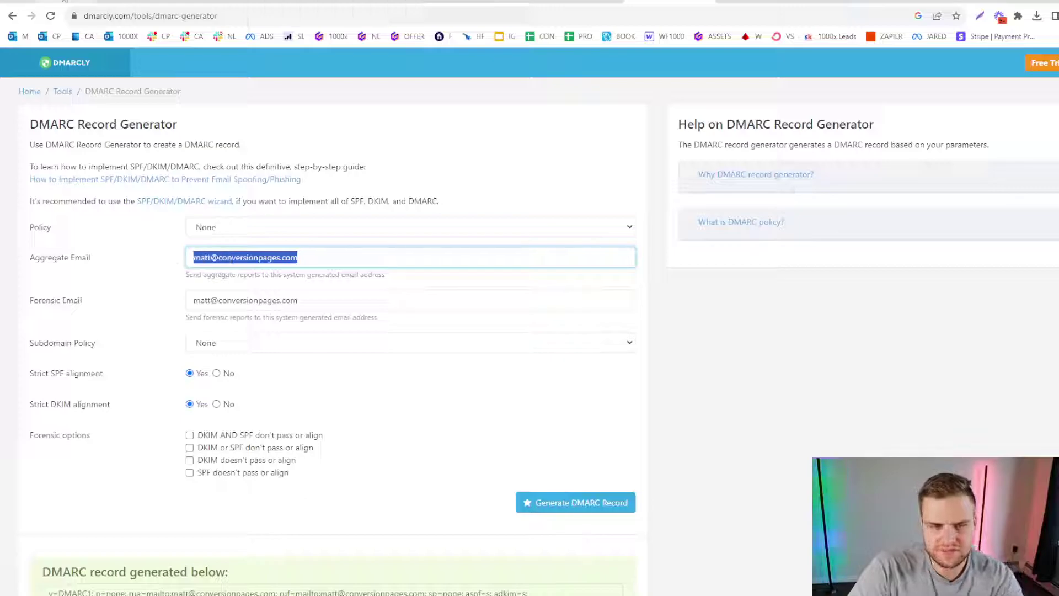
{"action": "left_click", "coordinate": [50, 16]}
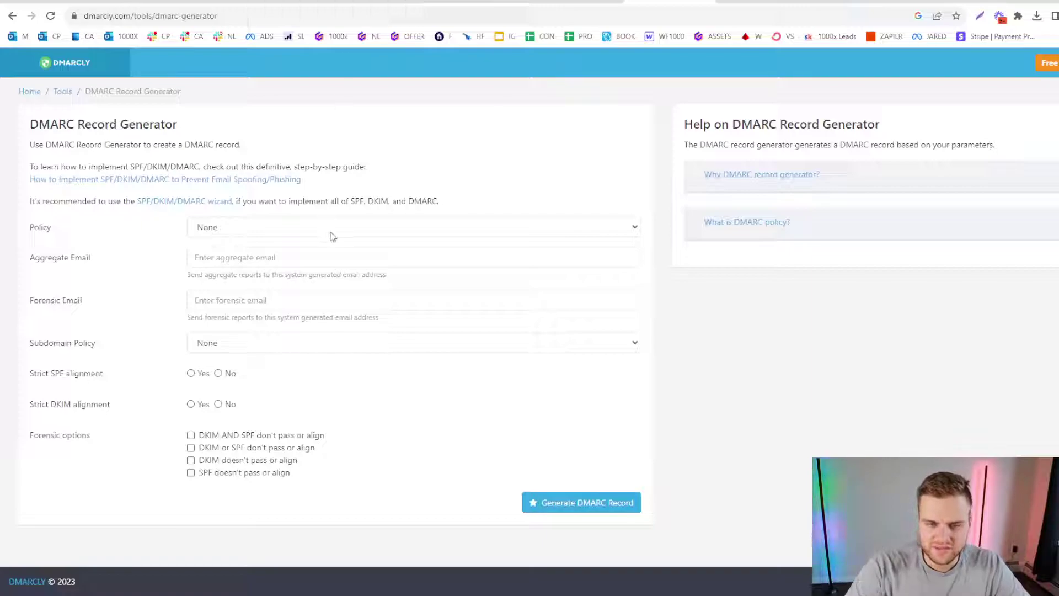
Check the DMARC policy dropdown and leave it at None.
{"action": "left_click", "coordinate": [450, 230]}
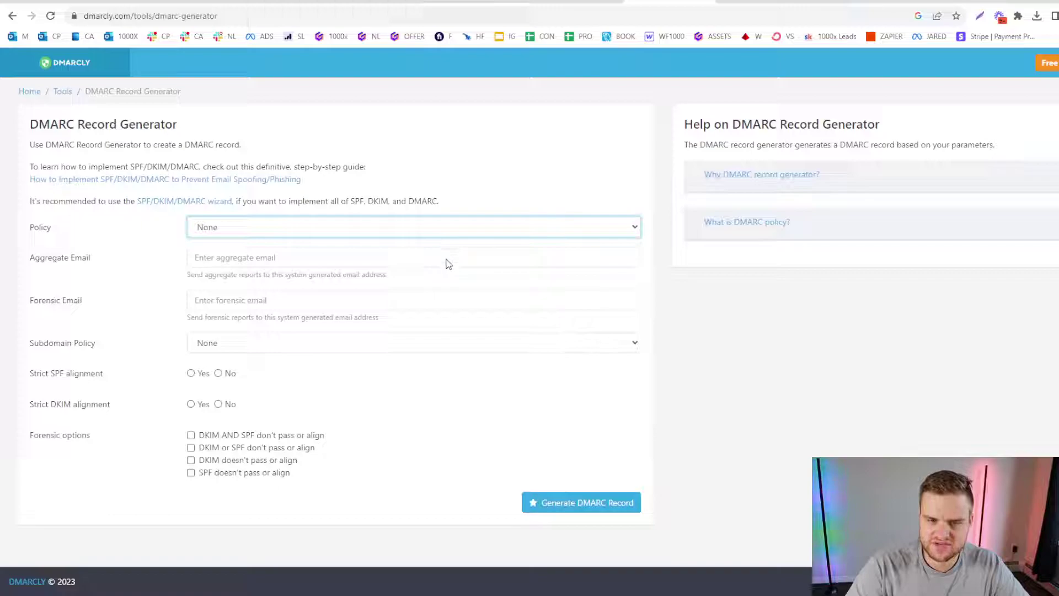
{"action": "left_click", "coordinate": [729, 320]}
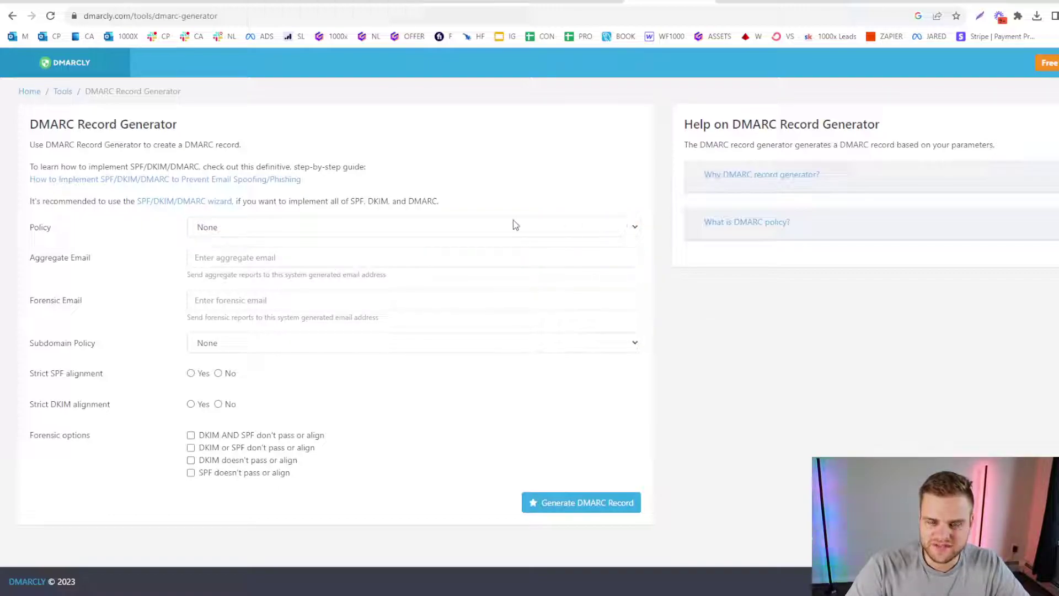
{"action": "left_click", "coordinate": [501, 233]}
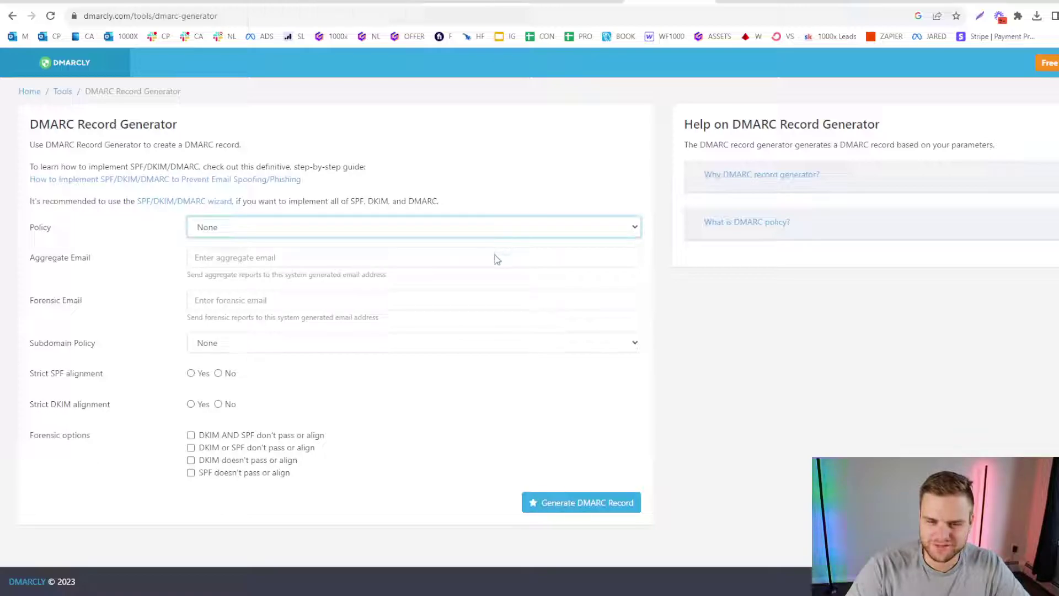
{"action": "left_click", "coordinate": [725, 350]}
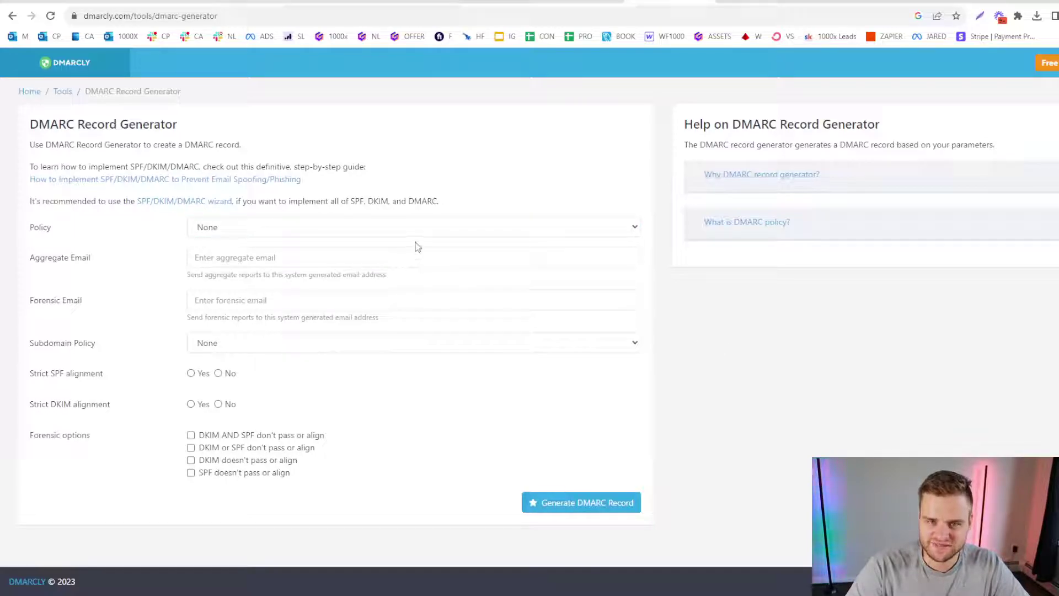
Move between the report email fields, settling in the empty Aggregate Email field.
{"action": "left_click", "coordinate": [379, 257]}
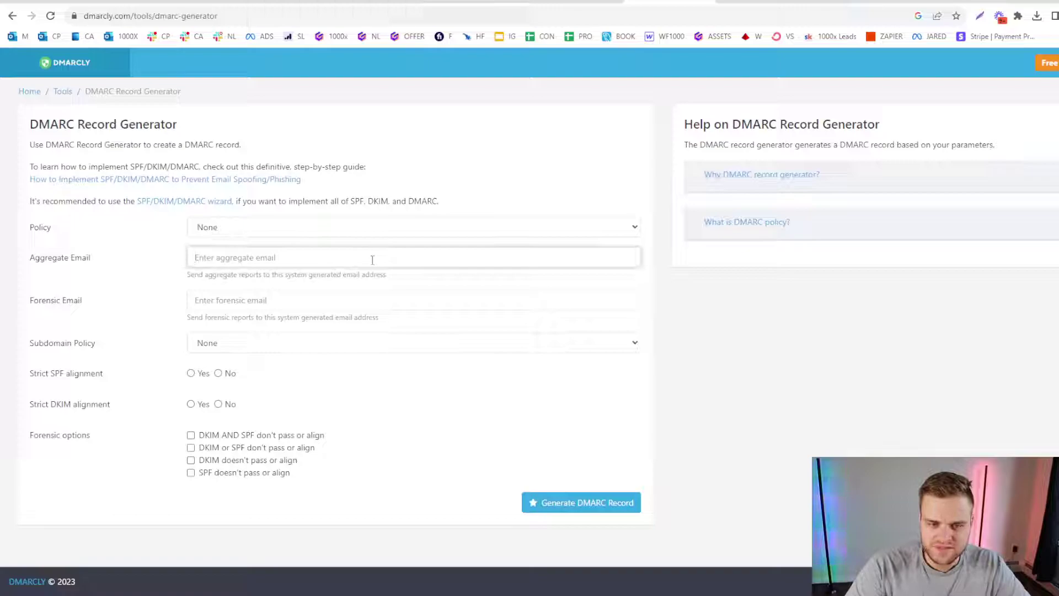
{"action": "key", "text": "Tab"}
{"action": "left_click", "coordinate": [243, 264]}
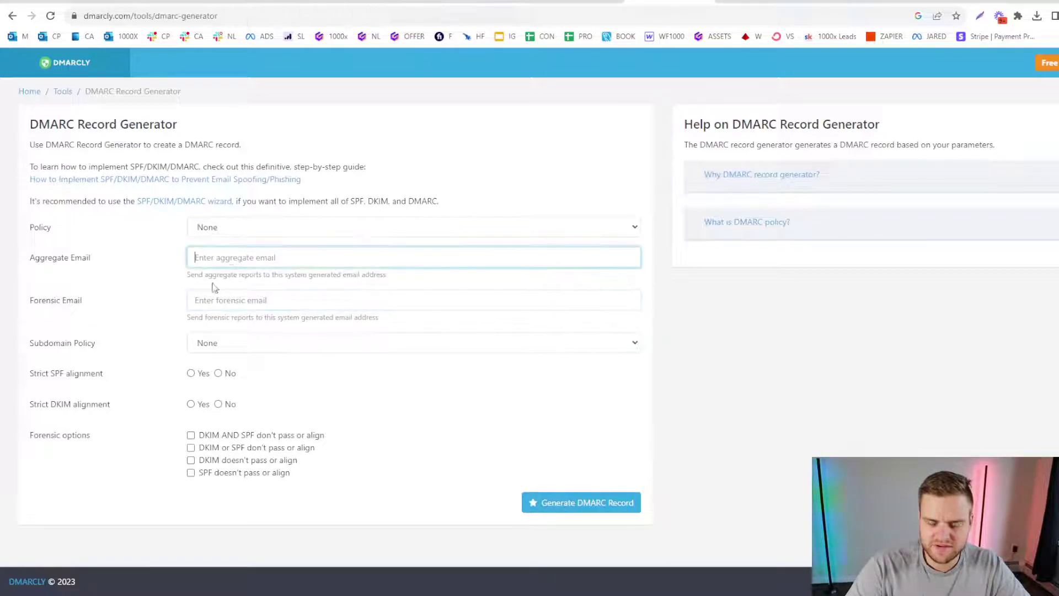
{"action": "key", "text": "Tab"}
{"action": "left_click", "coordinate": [227, 257]}
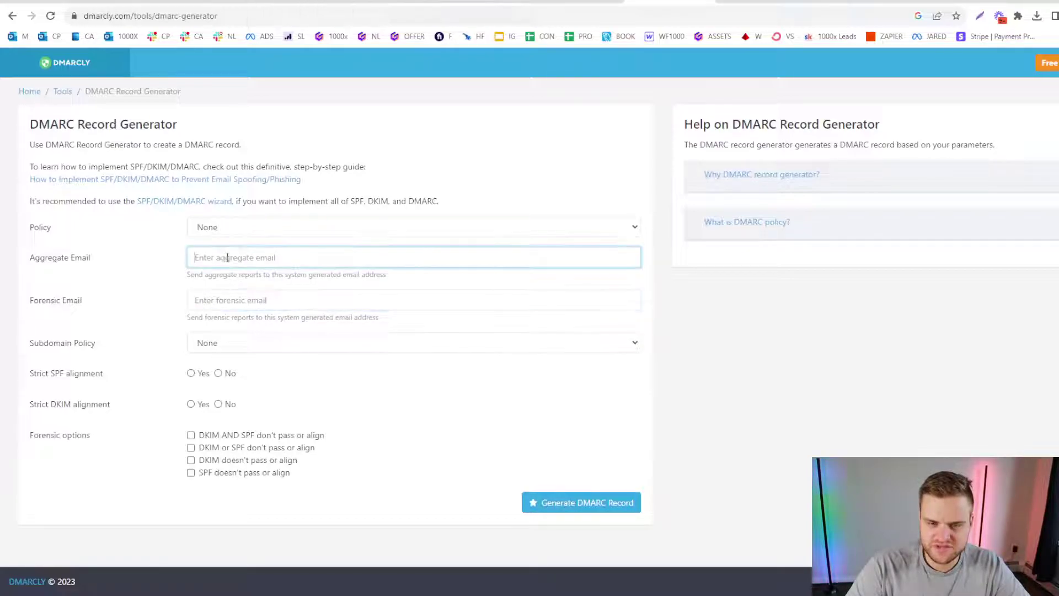
{"action": "left_click", "coordinate": [466, 305]}
{"action": "left_click", "coordinate": [450, 265]}
{"action": "key", "text": "Tab"}
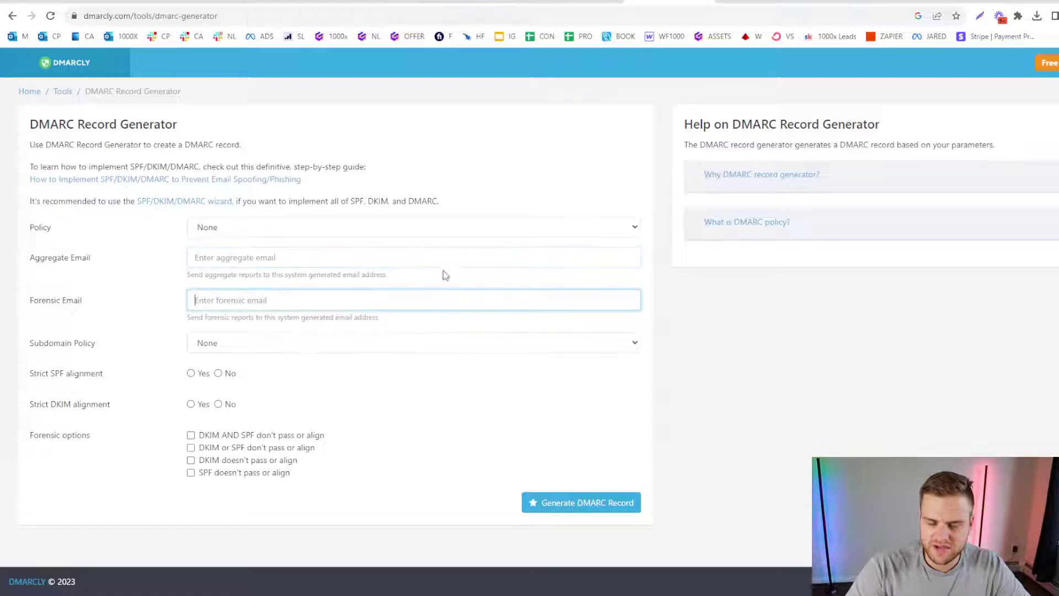
{"action": "left_click", "coordinate": [445, 260]}
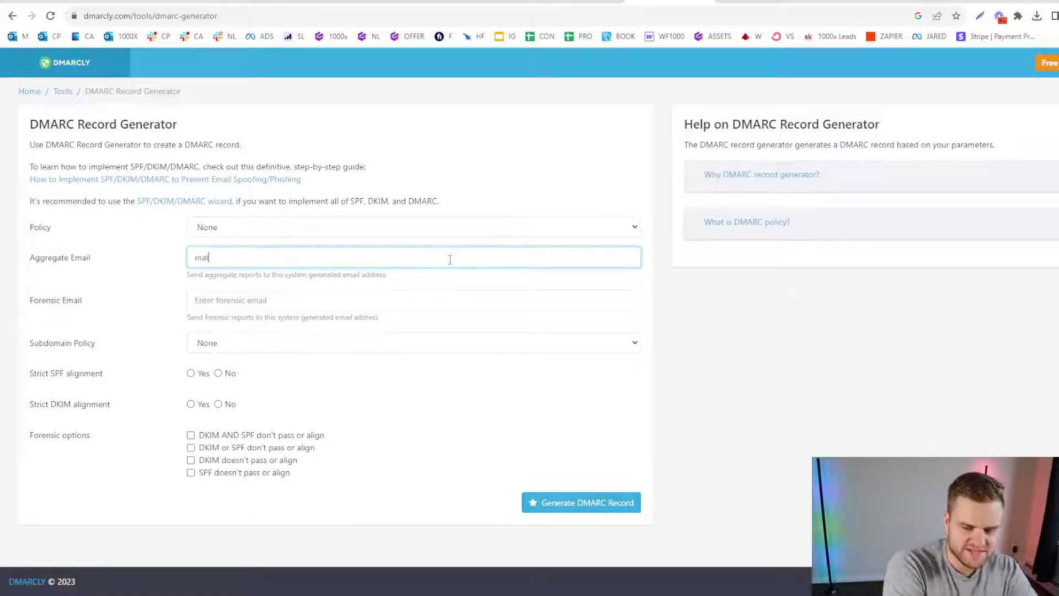
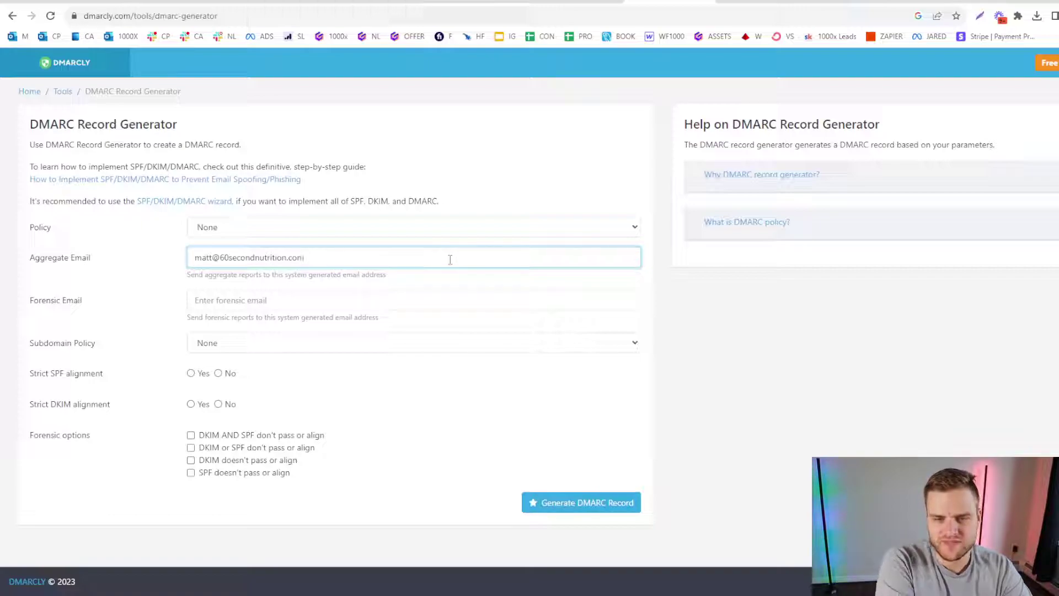
Enter the domain's reporting email as Aggregate Email and paste the same address into Forensic Email.
{"action": "key", "text": "ctrl+a"}
{"action": "key", "text": "ctrl+c"}
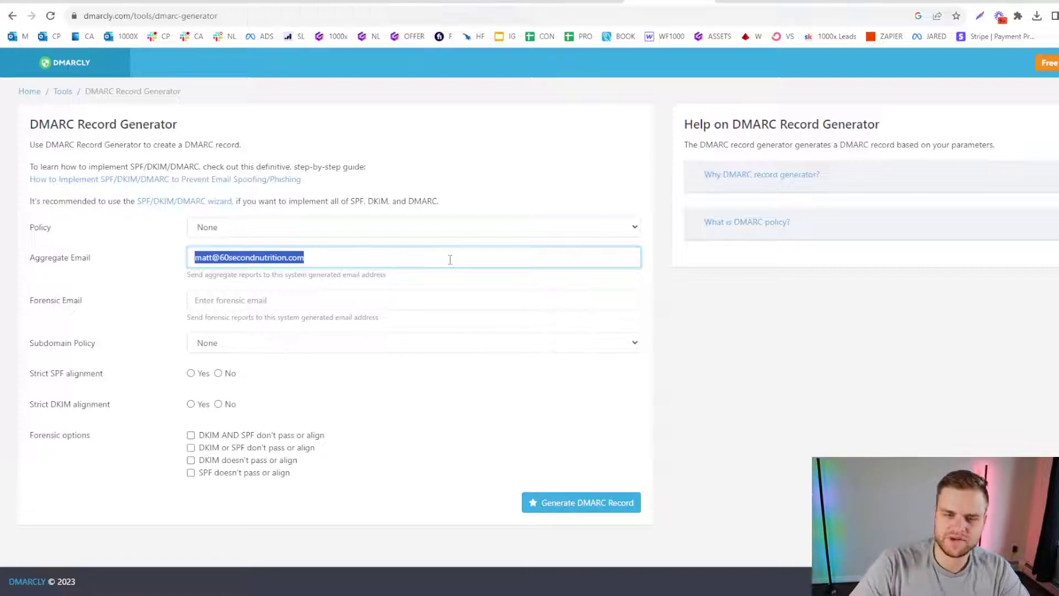
{"action": "left_click", "coordinate": [246, 300]}
{"action": "key", "text": "ctrl+v"}
Set Strict SPF and Strict DKIM alignment to Yes, keeping Subdomain Policy at None.
{"action": "left_click", "coordinate": [741, 349]}
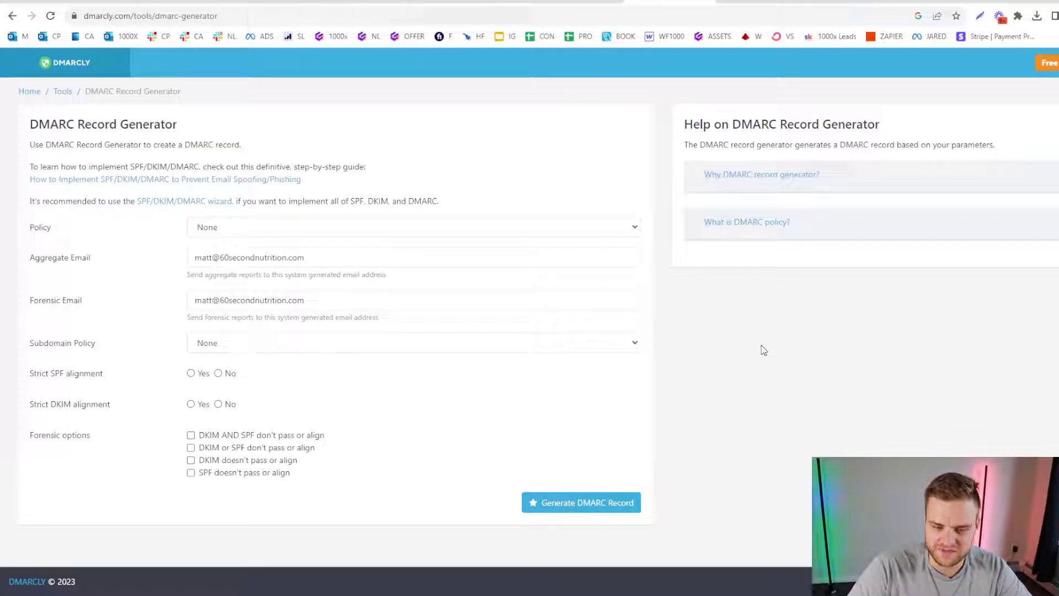
{"action": "left_click", "coordinate": [227, 342]}
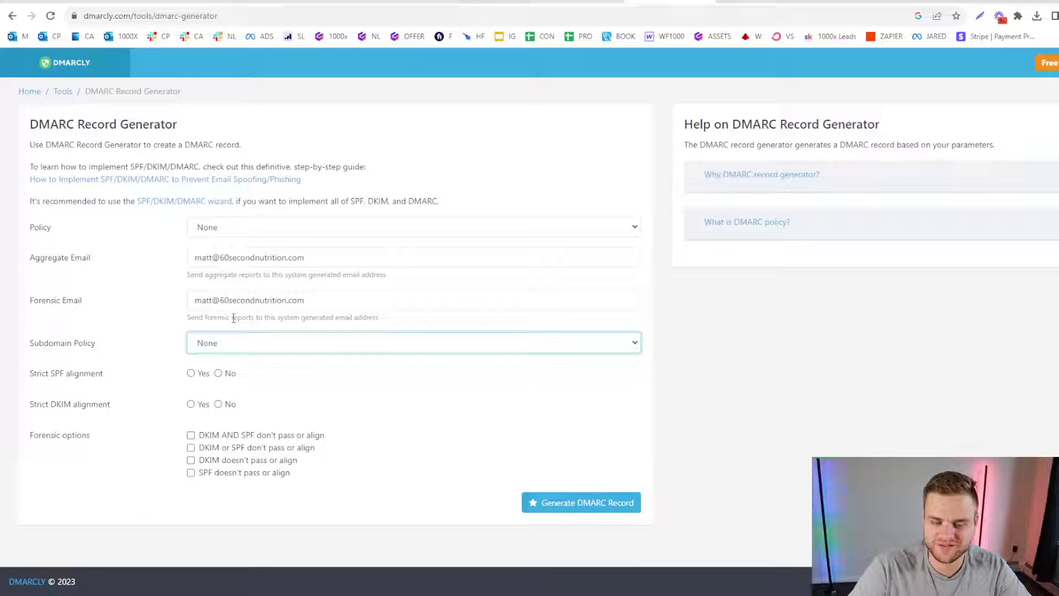
{"action": "left_click", "coordinate": [190, 373]}
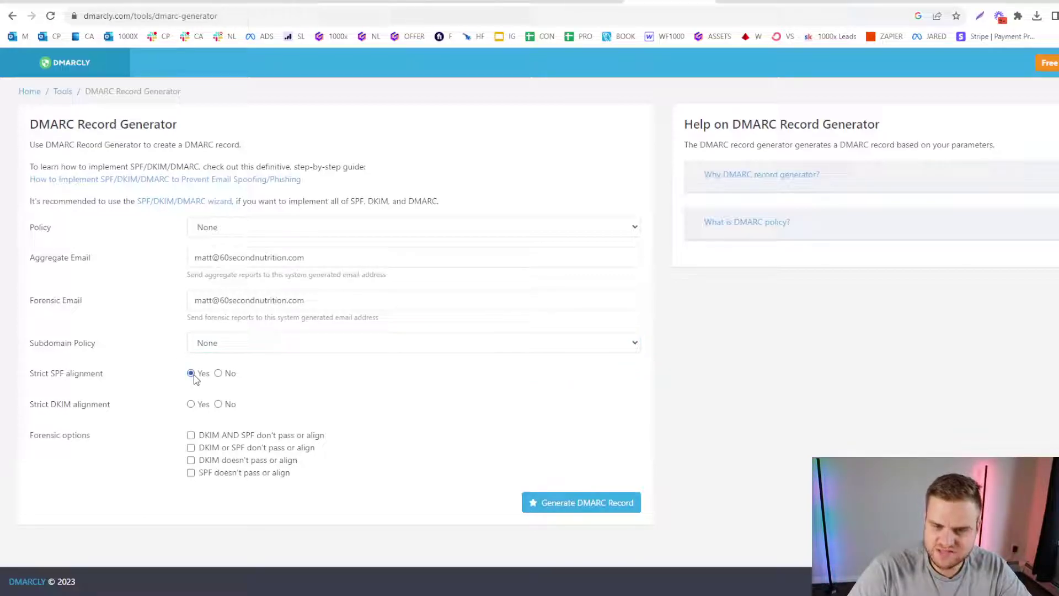
{"action": "left_click", "coordinate": [191, 405]}
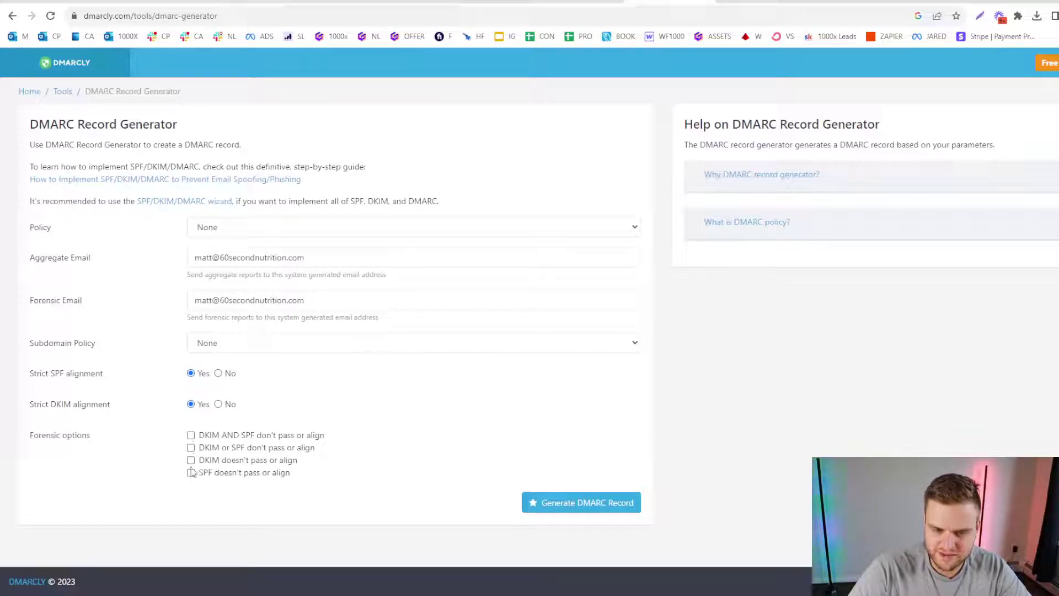
Generate the DMARC record (p=none, sp=none, aspf=s, adkim=s) and paste it into a new tab's address bar.
{"action": "left_click", "coordinate": [593, 508]}
{"action": "scroll", "coordinate": [396, 391], "scroll_direction": "down", "scroll_amount": 2}
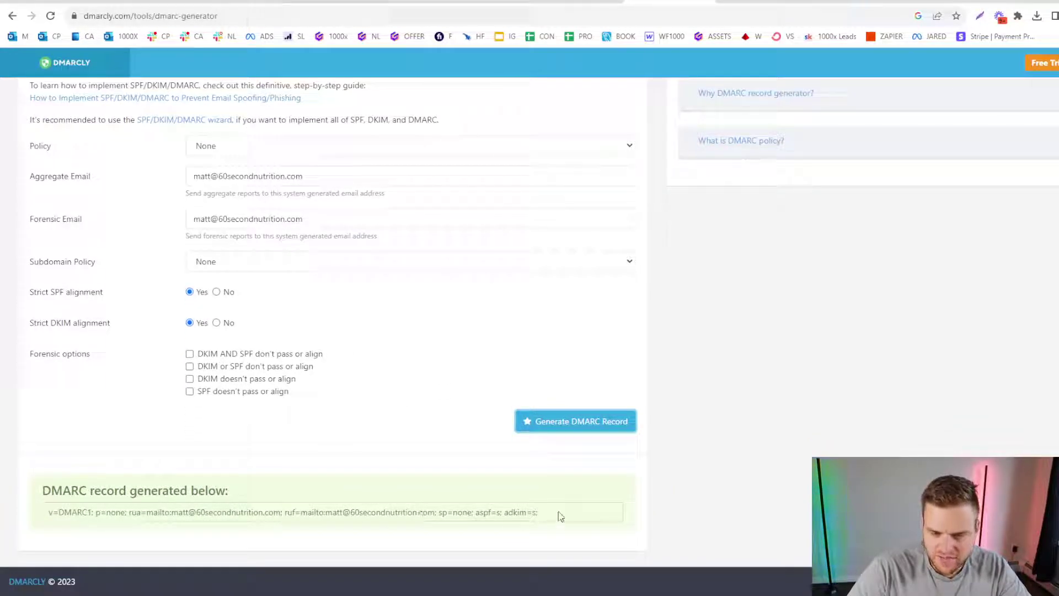
{"action": "left_click_drag", "start_coordinate": [543, 513], "coordinate": [47, 515]}
{"action": "key", "text": "ctrl+c"}
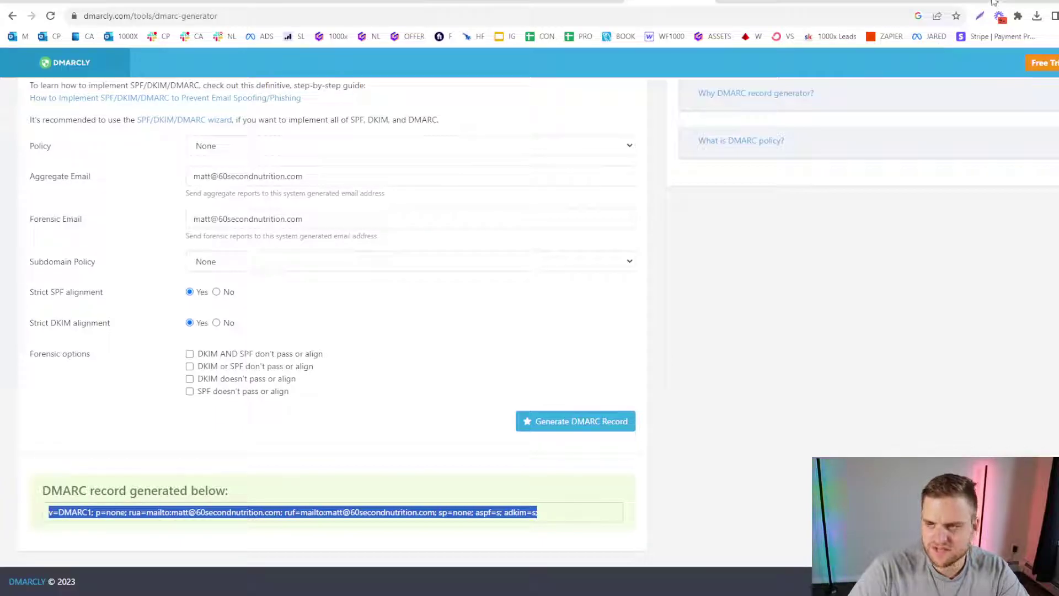
{"action": "key", "text": "ctrl+t"}
{"action": "key", "text": "ctrl+v"}
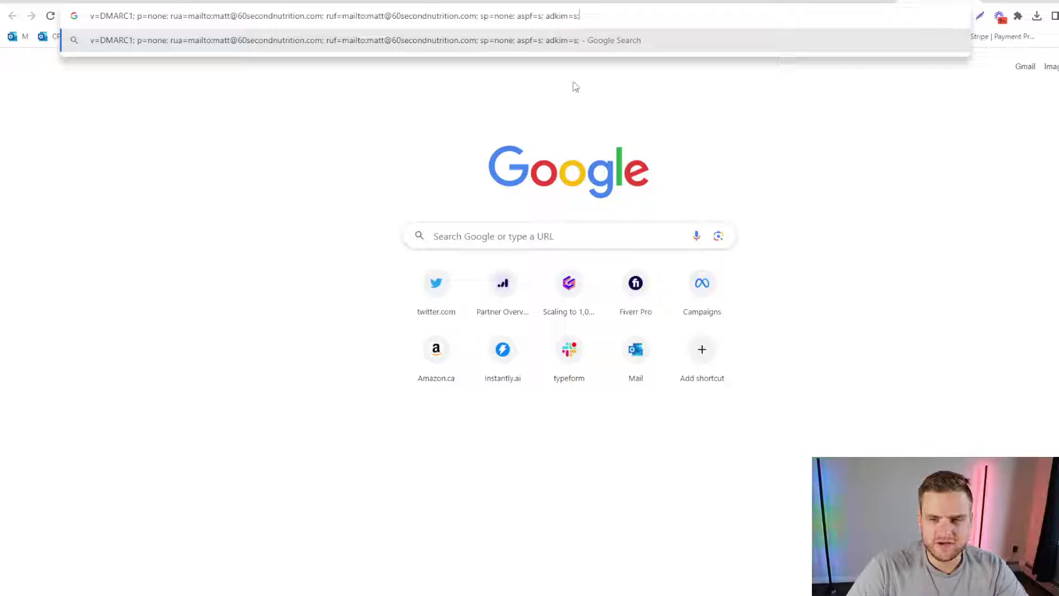
Open a fresh new tab and paste the DMARC record into its address bar.
{"action": "left_click", "coordinate": [991, 3]}
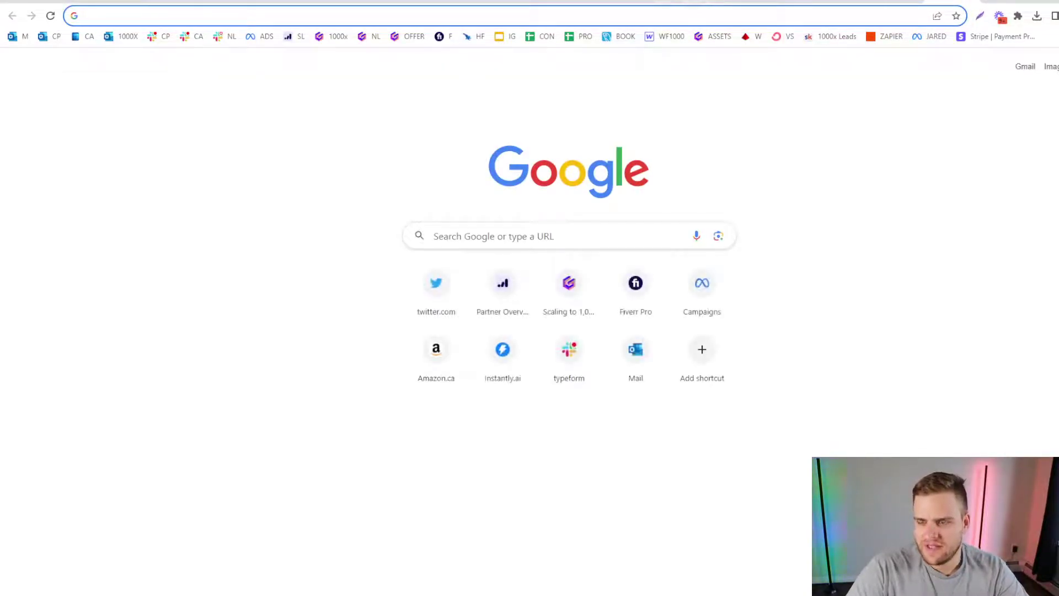
{"action": "left_click", "coordinate": [993, 2]}
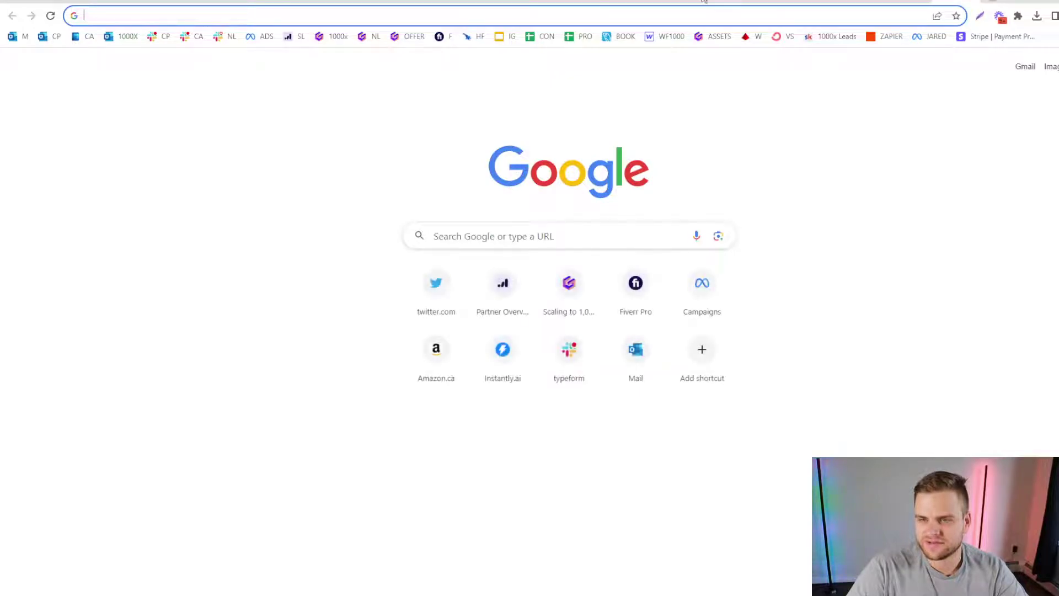
{"action": "key", "text": "ctrl+v"}
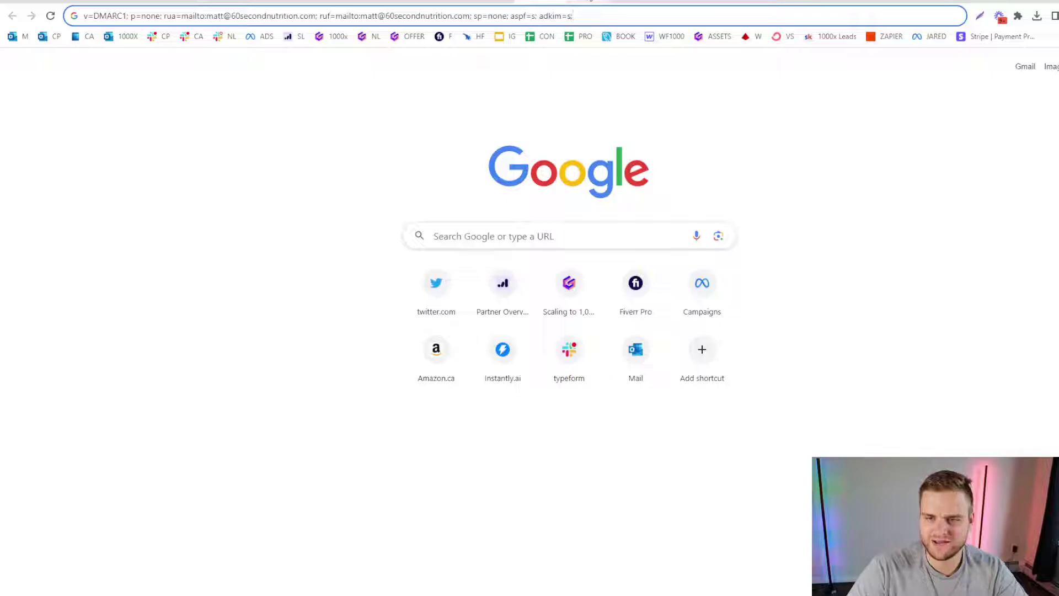
{"action": "key", "text": "ctrl+a"}
{"action": "key", "text": "BackSpace"}
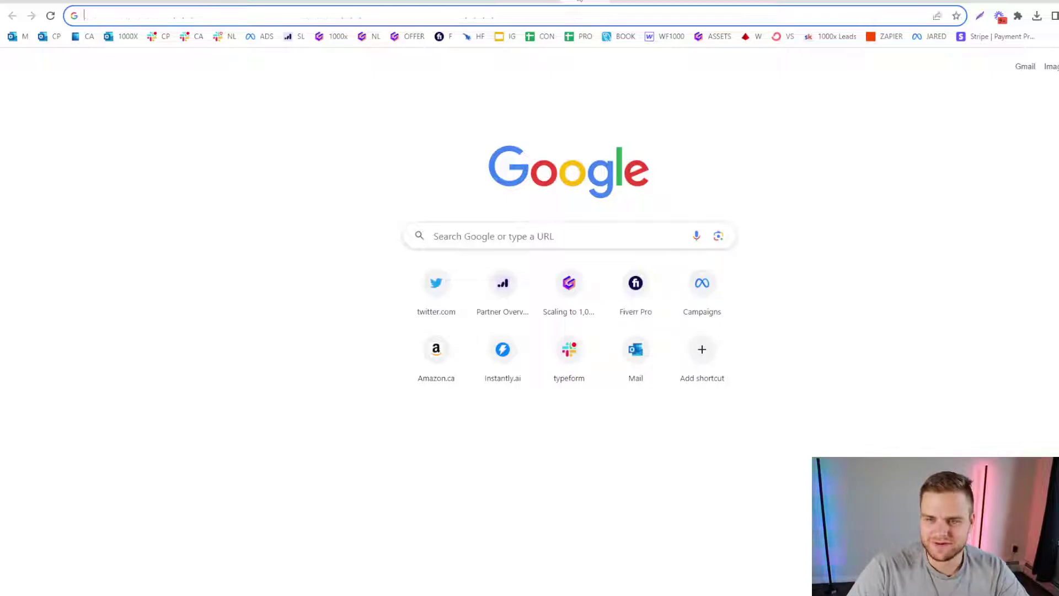
{"action": "key", "text": "ctrl+v"}
{"action": "key", "text": "ctrl+a"}
{"action": "key", "text": "BackSpace"}
{"action": "key", "text": "ctrl+v"}
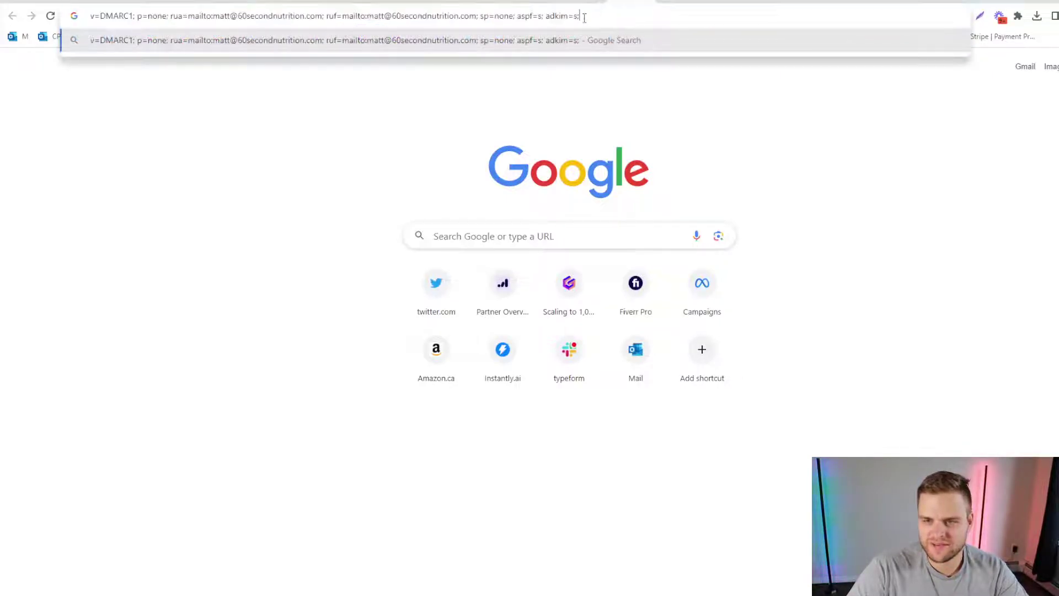
Try prefixing 'get' and then 'try' to the rua and ruf report domains in the record.
{"action": "left_click", "coordinate": [240, 17]}
{"action": "double_click", "coordinate": [240, 17]}
{"action": "left_click", "coordinate": [243, 20]}
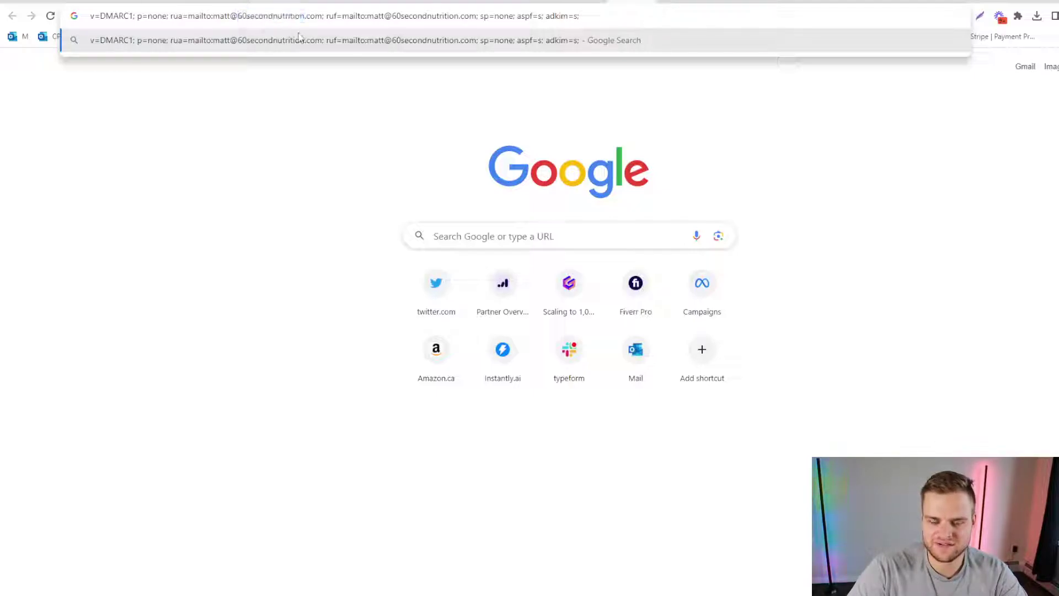
{"action": "type", "text": "get"}
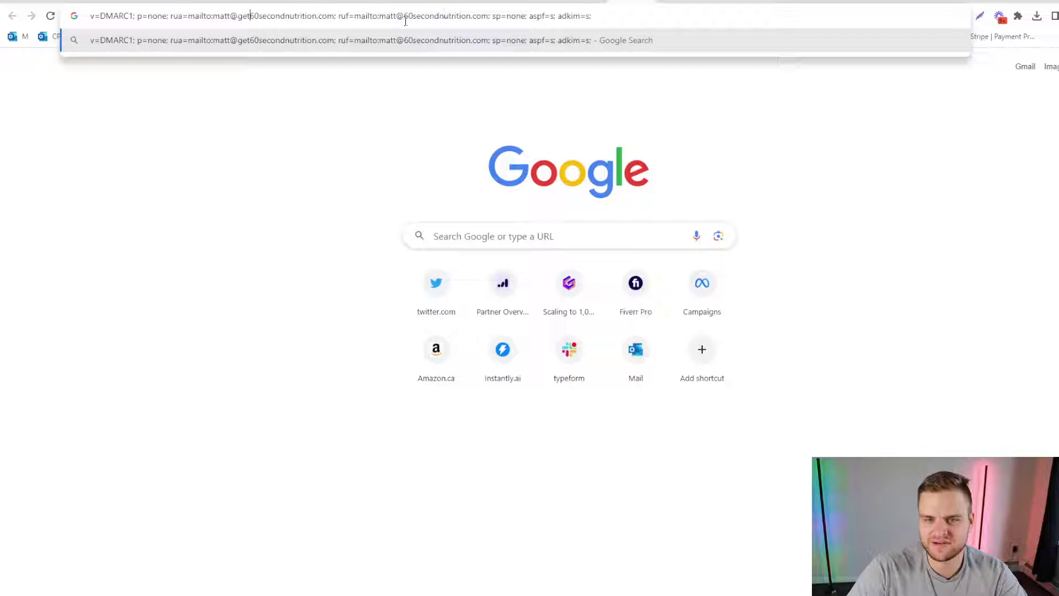
{"action": "left_click", "coordinate": [404, 17]}
{"action": "type", "text": "get"}
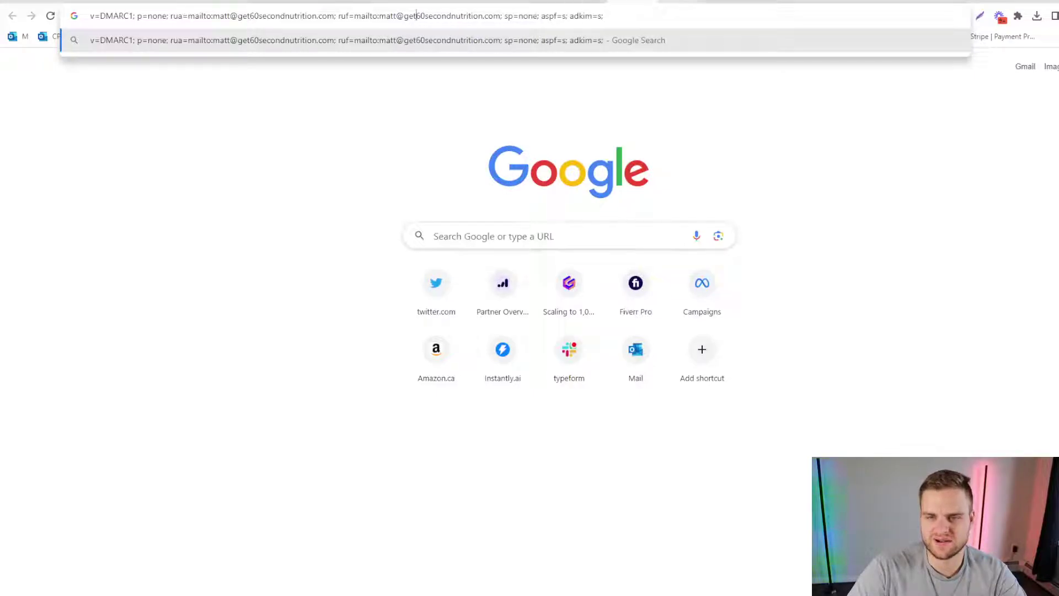
{"action": "key", "text": "ctrl+z"}
{"action": "key", "text": "ctrl+z"}
{"action": "key", "text": "ctrl+z"}
{"action": "key", "text": "ctrl+y"}
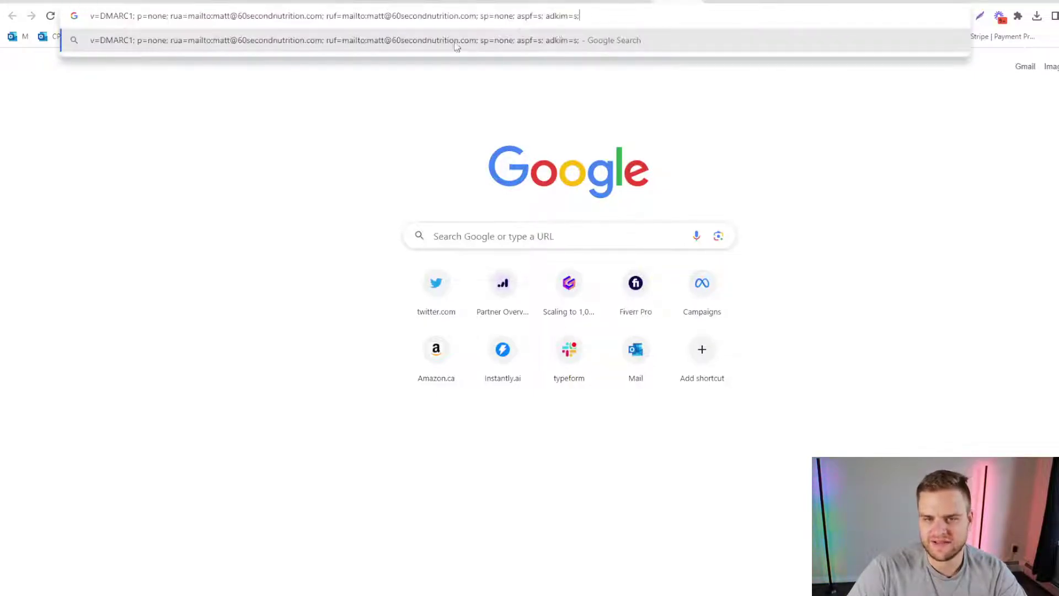
{"action": "left_click", "coordinate": [238, 17]}
{"action": "type", "text": "try"}
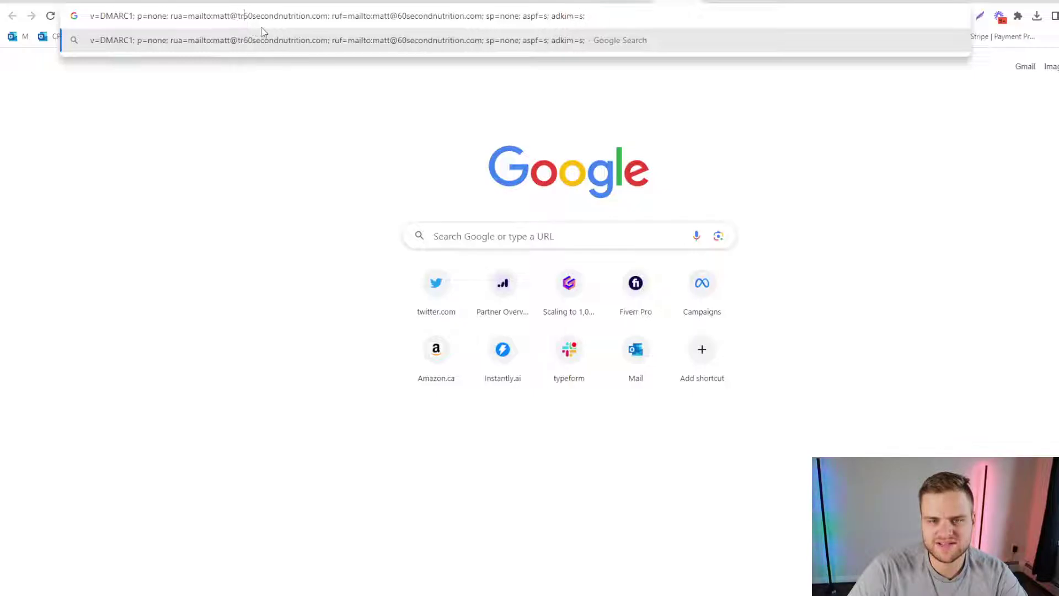
{"action": "left_click", "coordinate": [404, 16]}
{"action": "type", "text": "try"}
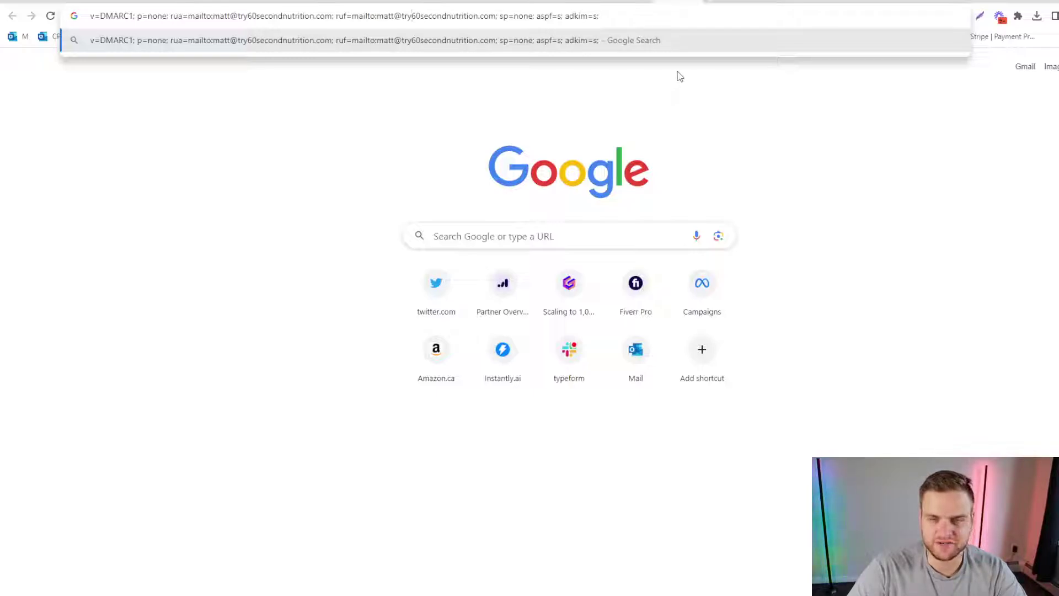
Return to the tab holding the DMARC text and select the whole record.
{"action": "left_click", "coordinate": [408, 2]}
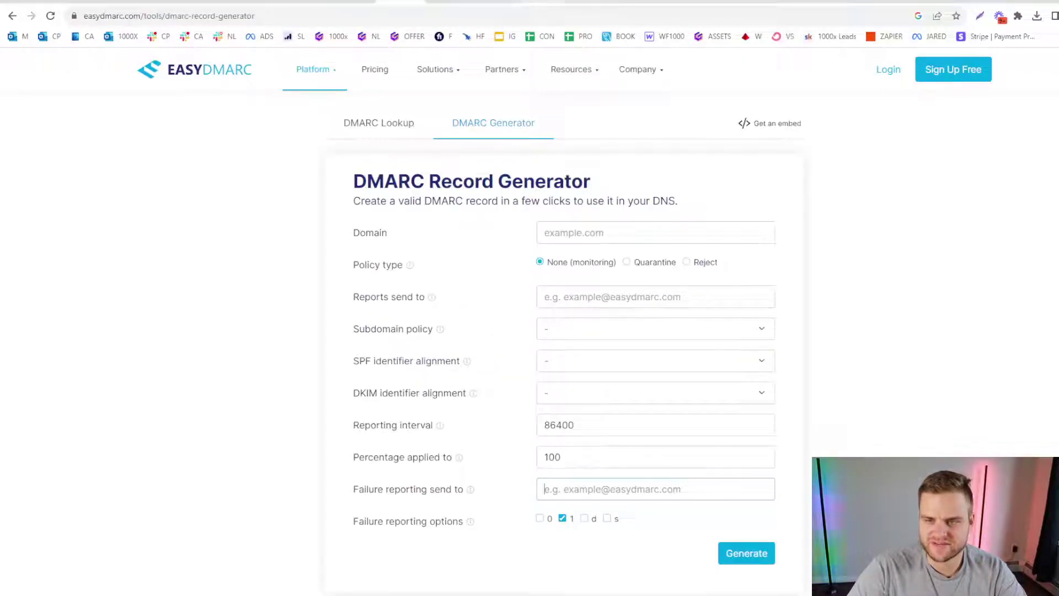
{"action": "left_click", "coordinate": [518, 4]}
{"action": "key", "text": "ctrl+a"}
{"action": "key", "text": "ctrl+c"}
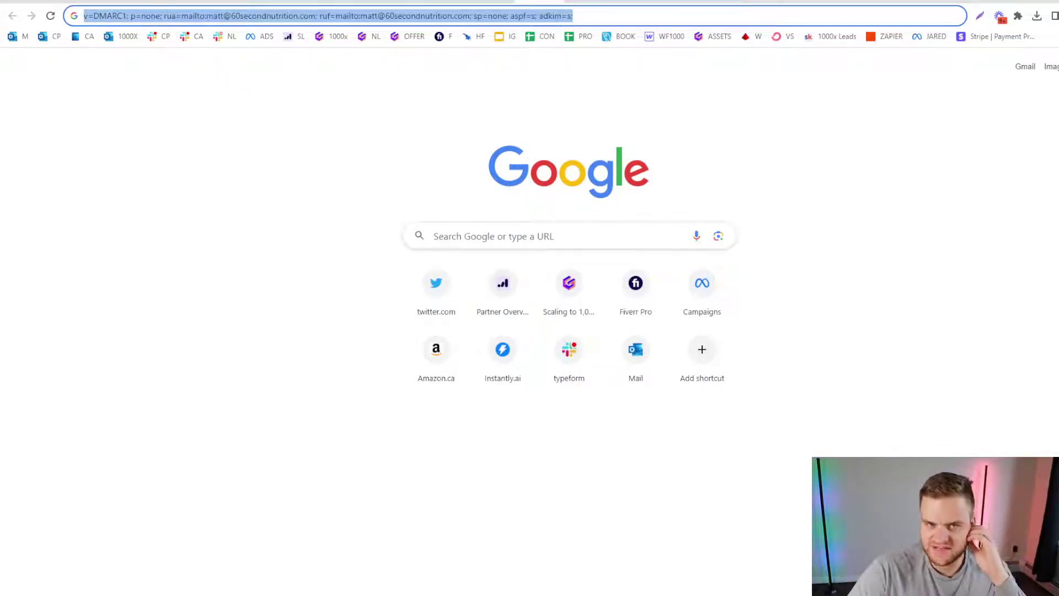
In GoDaddy DNS, add a new TXT record named _dmarc.
{"action": "left_click", "coordinate": [673, 3]}
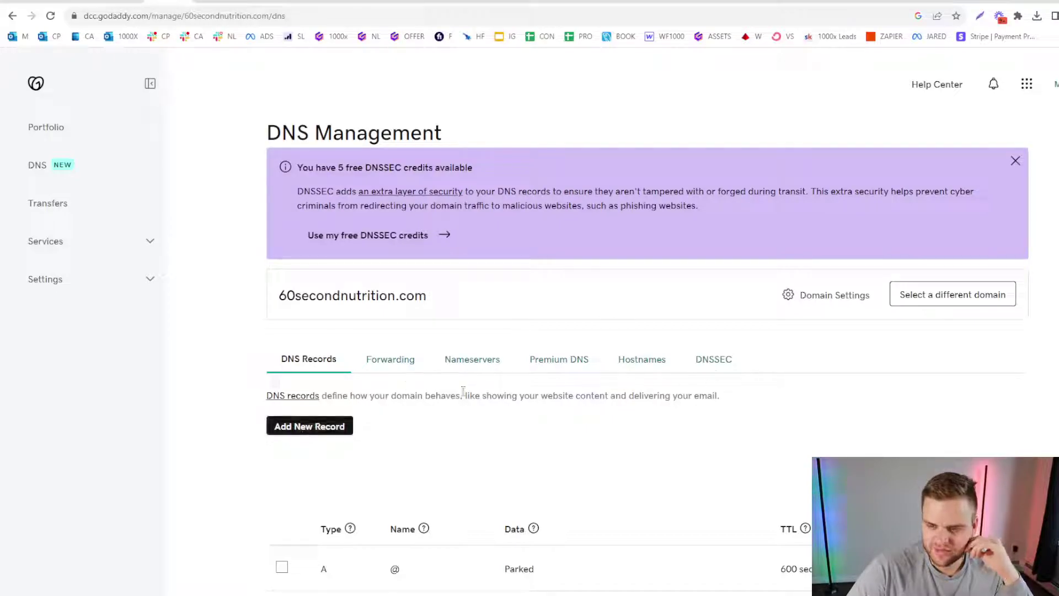
{"action": "left_click", "coordinate": [346, 426]}
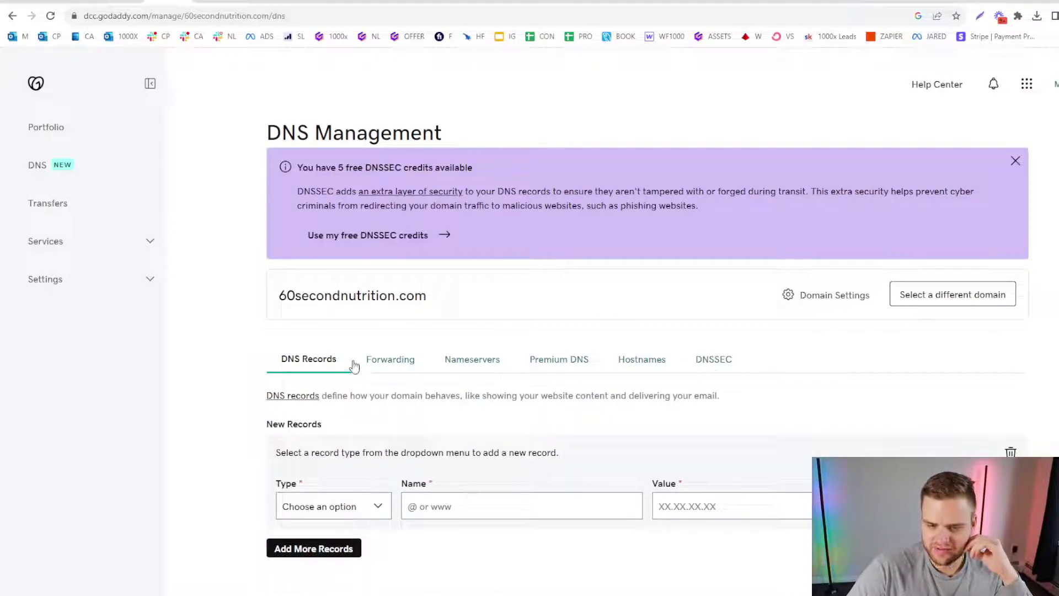
{"action": "scroll", "coordinate": [352, 366], "scroll_direction": "down", "scroll_amount": 2}
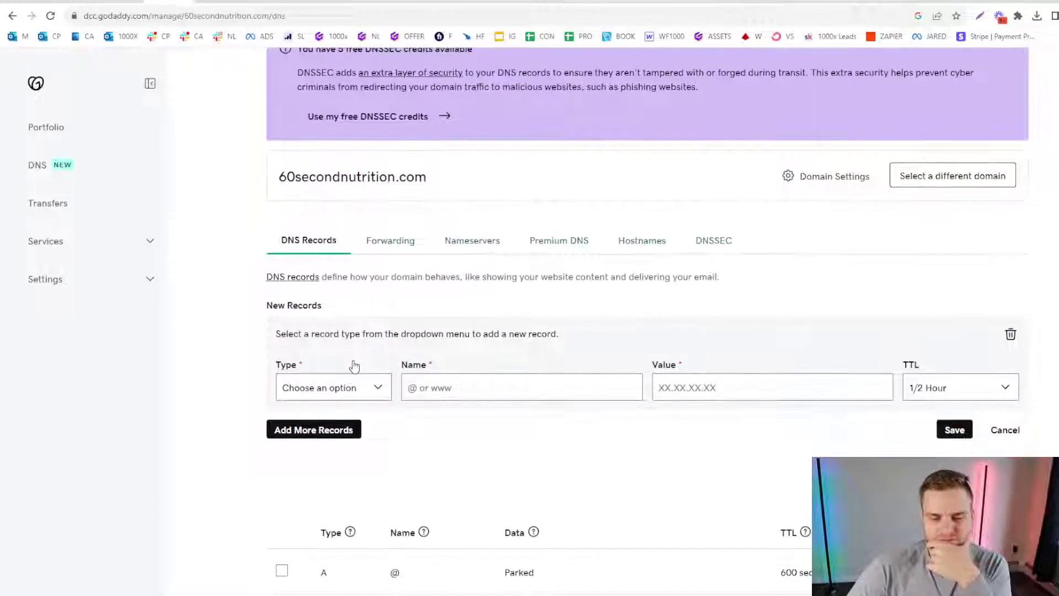
{"action": "left_click", "coordinate": [335, 483]}
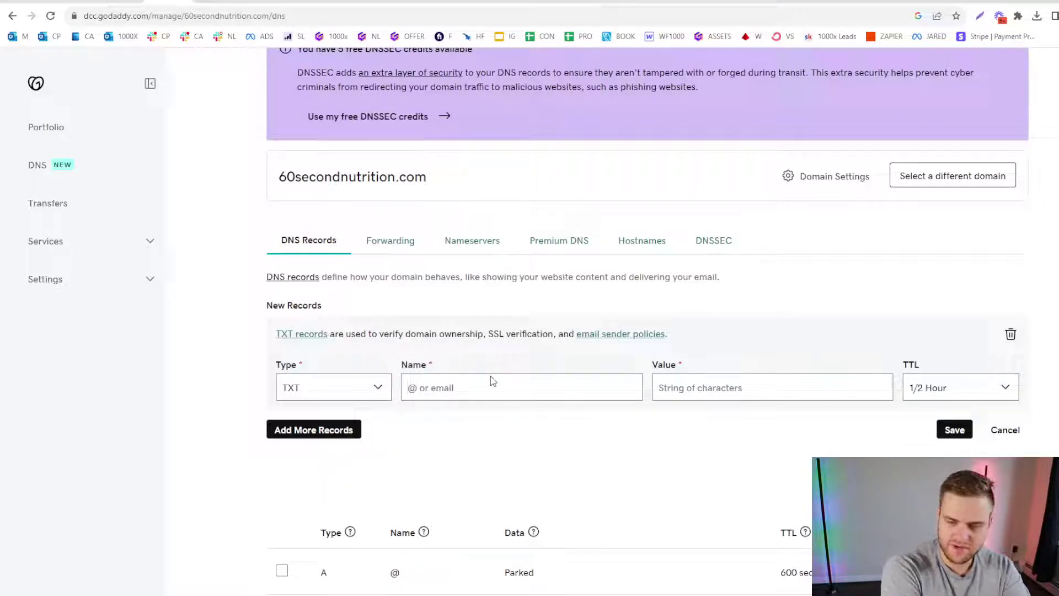
{"action": "type", "text": "_dmarc"}
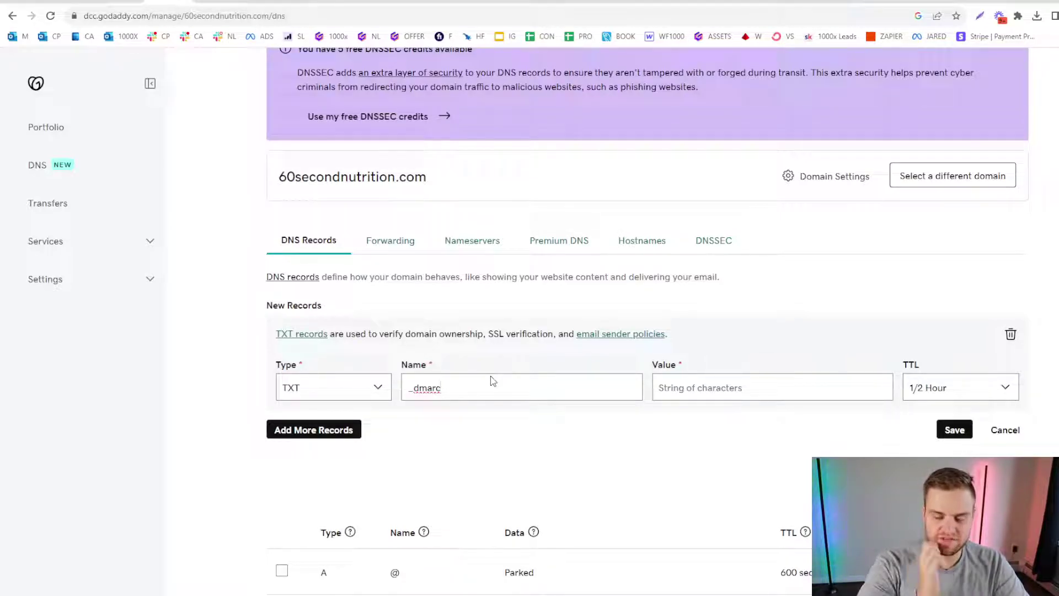
Paste the DMARC record into the _dmarc record's Value field and review the pasted text.
{"action": "left_click", "coordinate": [732, 393]}
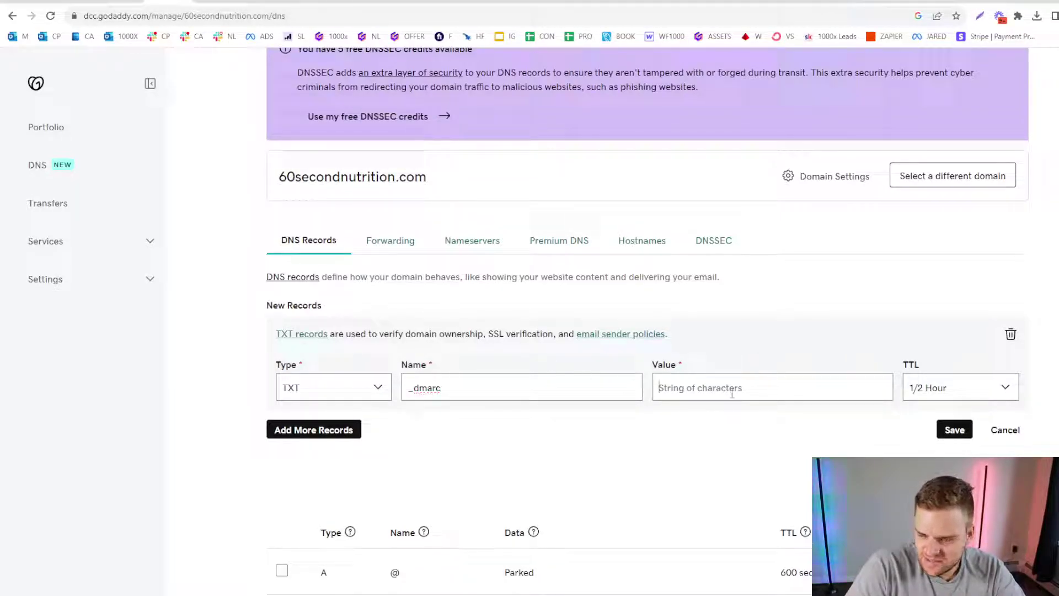
{"action": "key", "text": "ctrl+v"}
{"action": "left_click_drag", "start_coordinate": [766, 388], "coordinate": [624, 387]}
{"action": "left_click", "coordinate": [735, 393]}
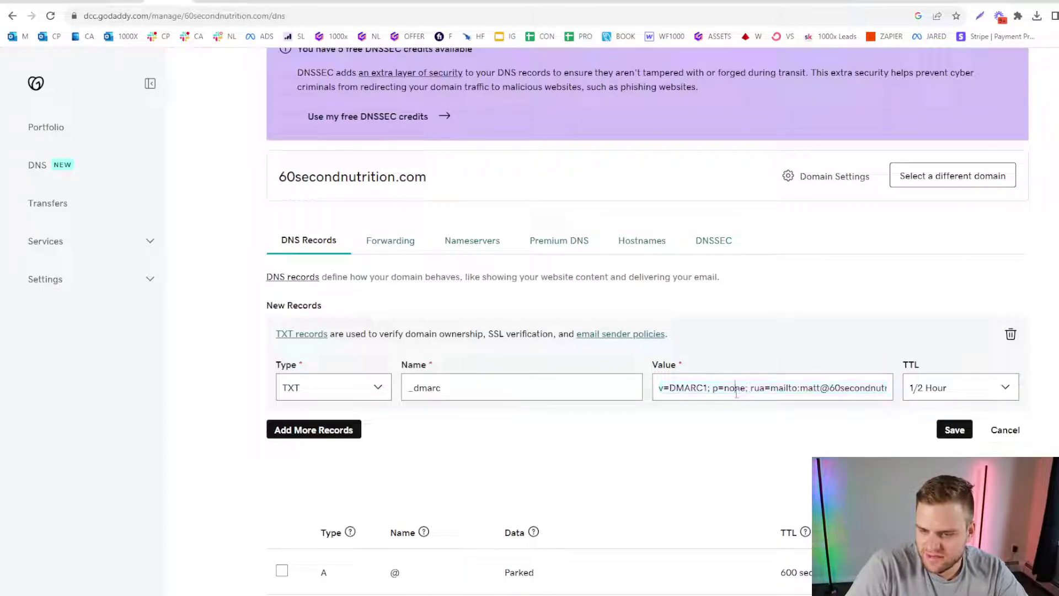
{"action": "left_click_drag", "start_coordinate": [660, 392], "coordinate": [783, 391]}
{"action": "left_click", "coordinate": [705, 391]}
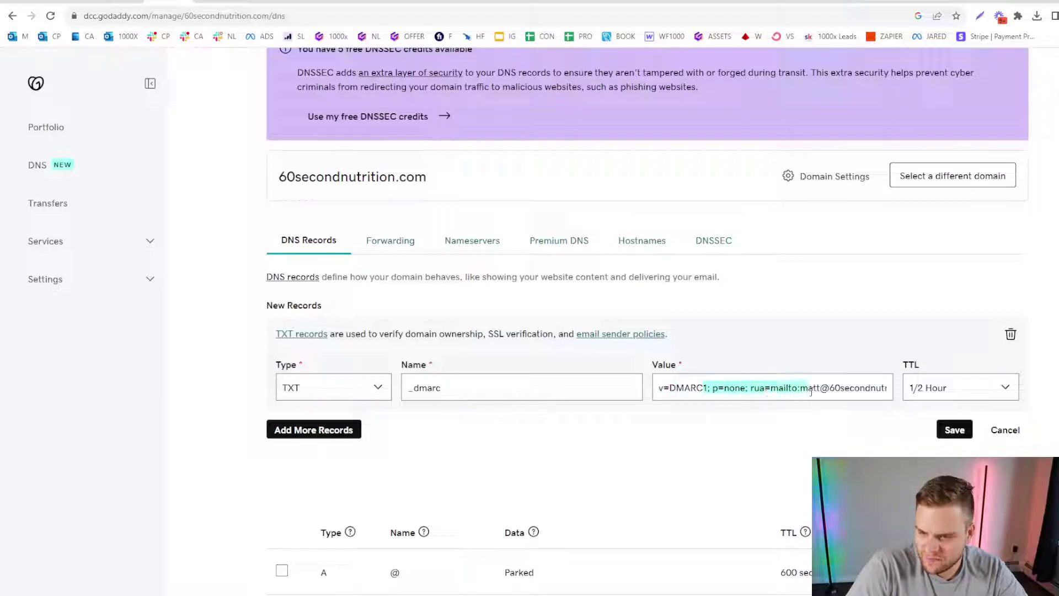
{"action": "left_click_drag", "start_coordinate": [804, 389], "coordinate": [770, 393]}
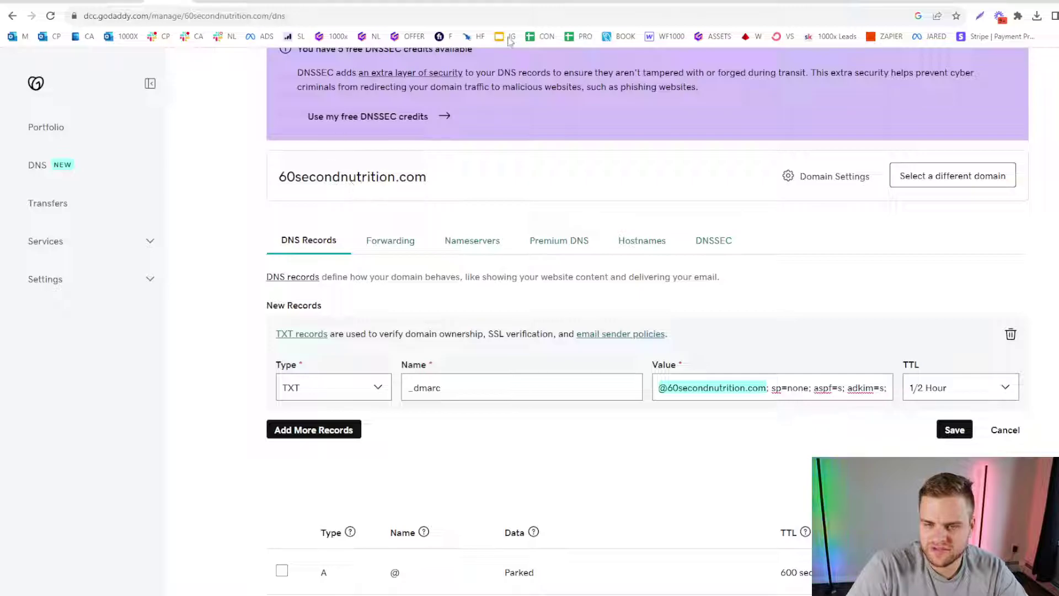
Paste the DMARC record into a new tab with get60secondnutrition.com report addresses.
{"action": "key", "text": "ctrl+t"}
{"action": "key", "text": "ctrl+v"}
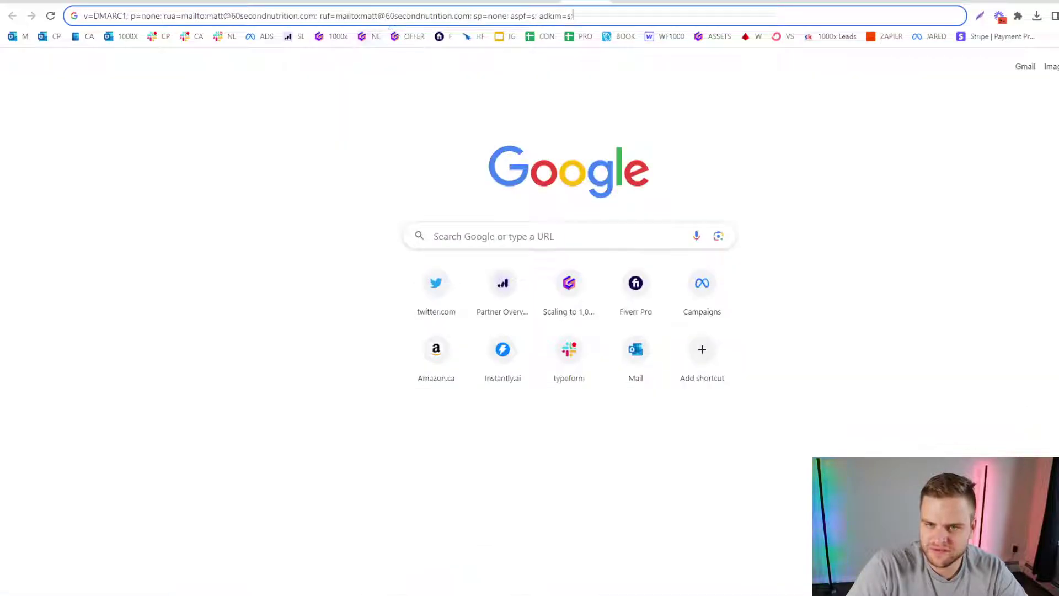
{"action": "key", "text": "ctrl+a"}
{"action": "key", "text": "ctrl+v"}
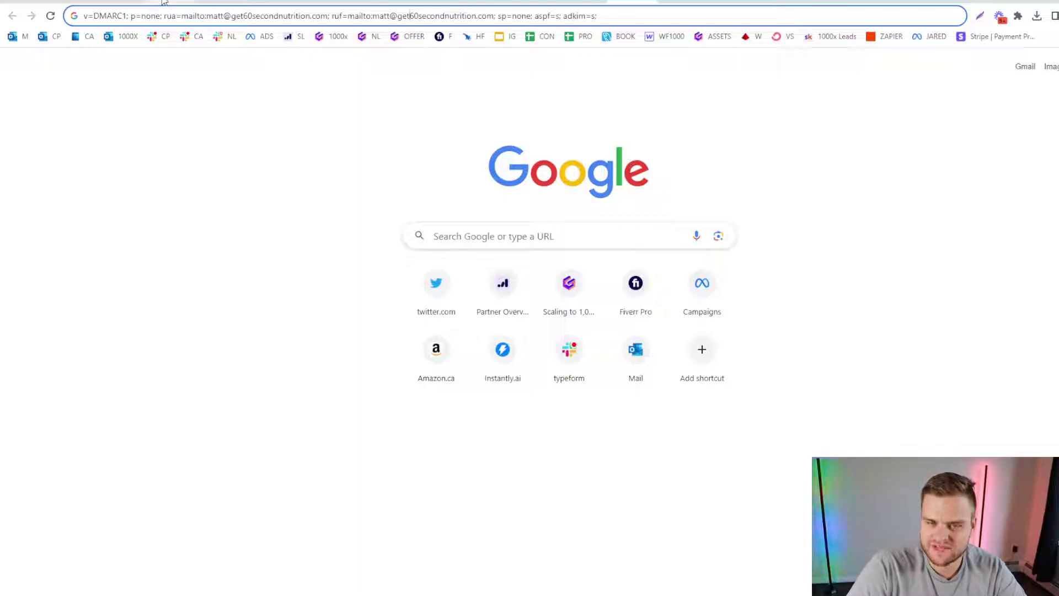
{"action": "left_click", "coordinate": [162, 2]}
Save the _dmarc TXT record and confirm it appears on page 2 of the DNS records.
{"action": "left_click", "coordinate": [953, 428]}
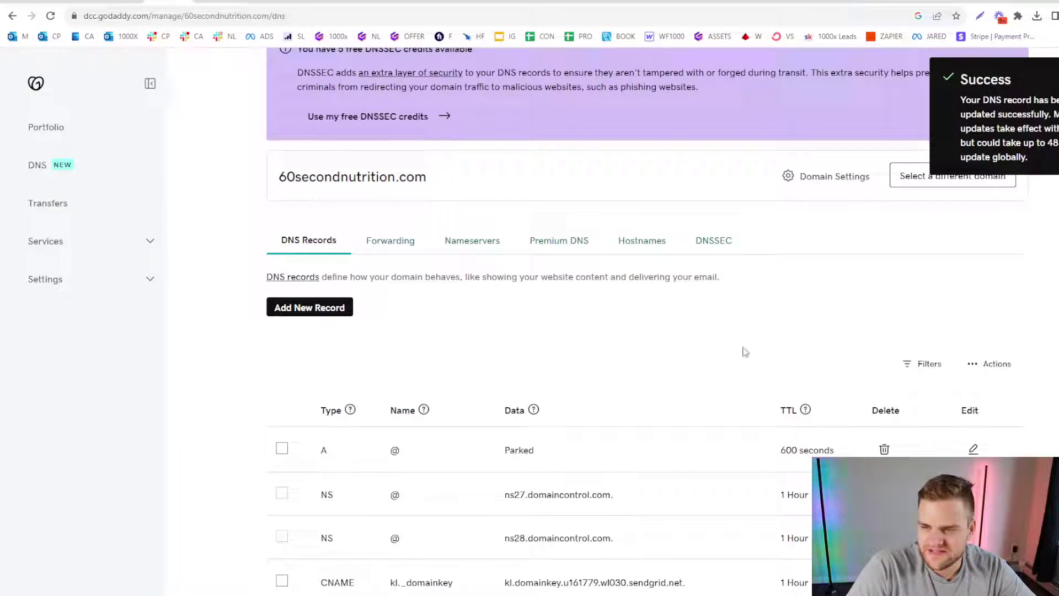
{"action": "scroll", "coordinate": [665, 302], "scroll_direction": "down", "scroll_amount": 3}
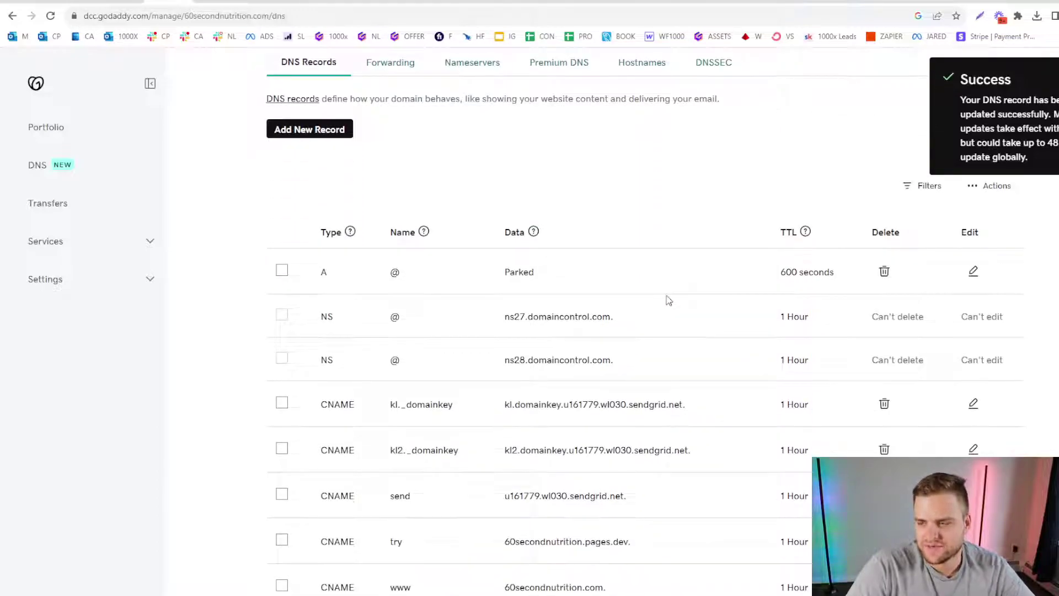
{"action": "scroll", "coordinate": [668, 300], "scroll_direction": "down", "scroll_amount": 4}
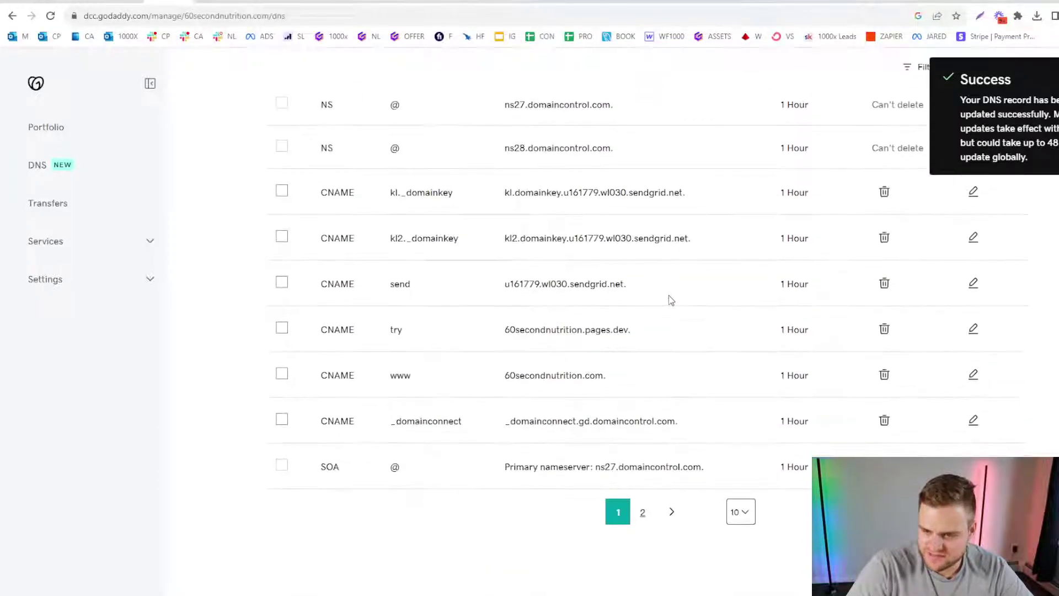
{"action": "left_click", "coordinate": [645, 513]}
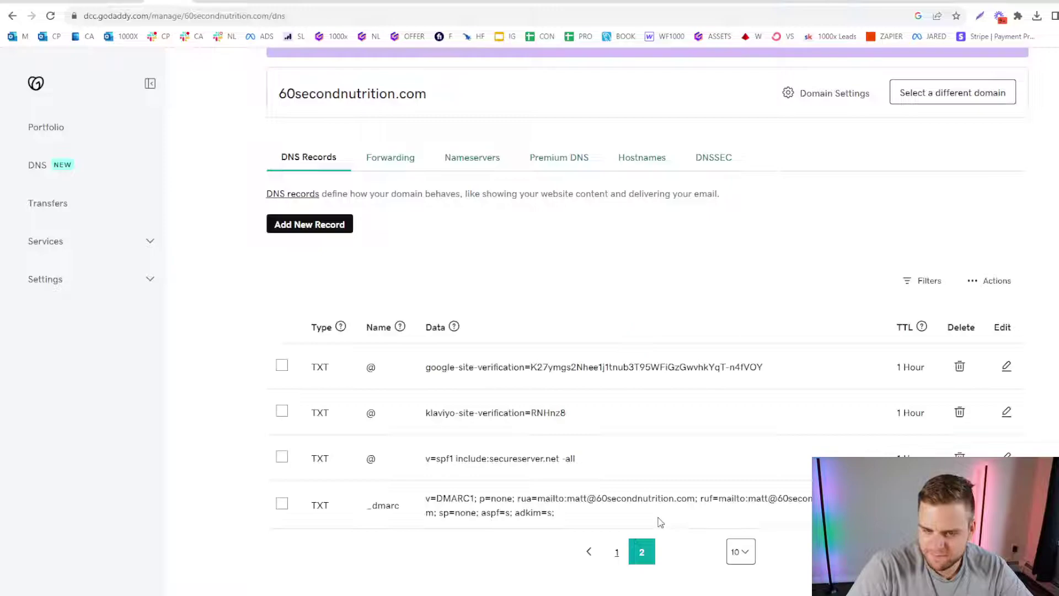
{"action": "left_click_drag", "start_coordinate": [314, 510], "coordinate": [620, 516]}
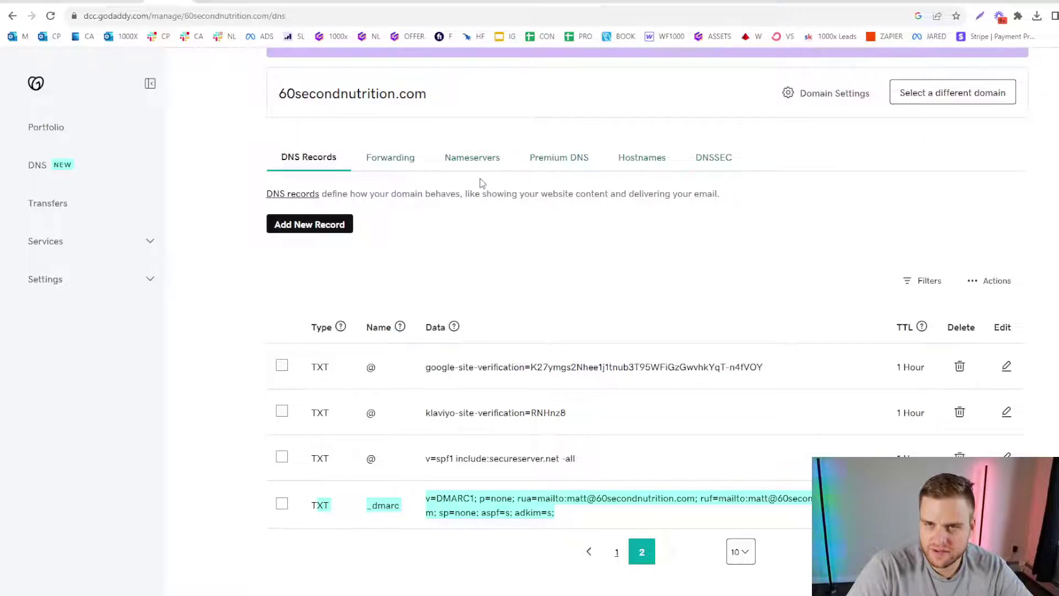
{"action": "left_click", "coordinate": [642, 309]}
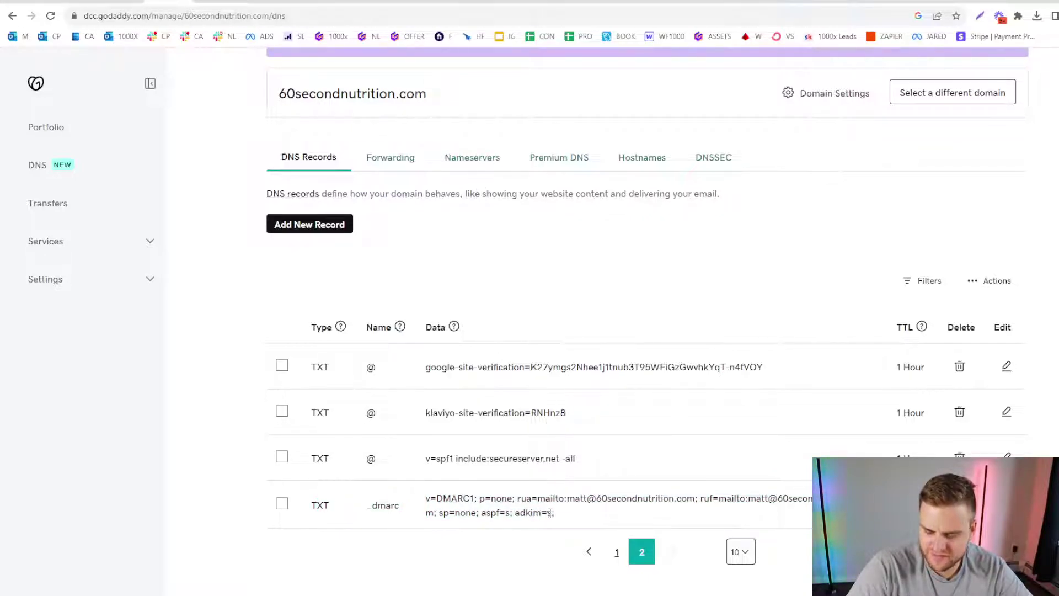
Open the EasyDMARC generator tab, with policy None, interval 86400 and percentage 100 defaults.
{"action": "left_click", "coordinate": [344, 1]}
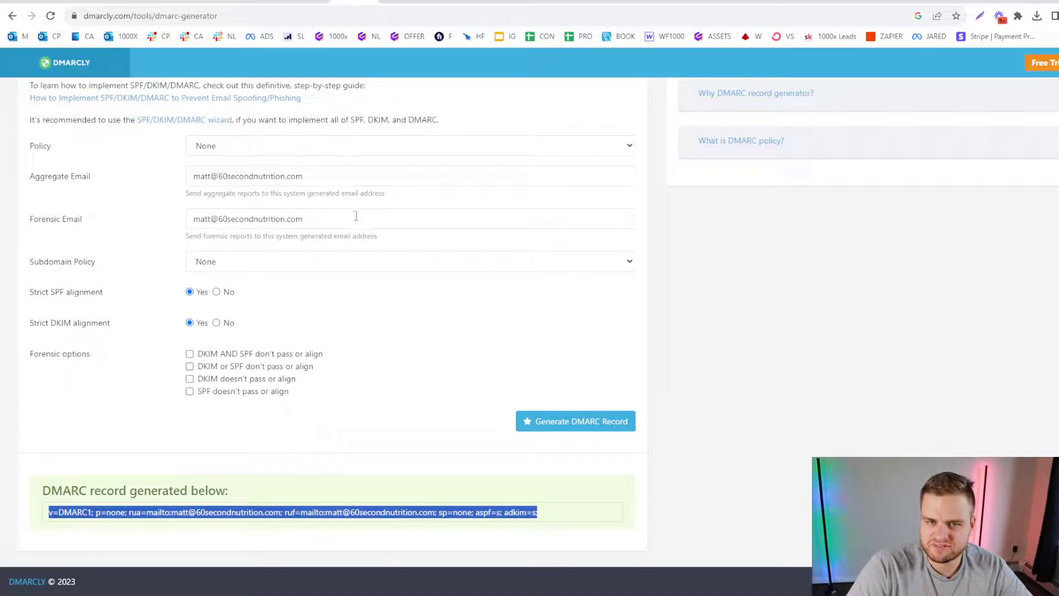
{"action": "scroll", "coordinate": [356, 216], "scroll_direction": "up", "scroll_amount": 2}
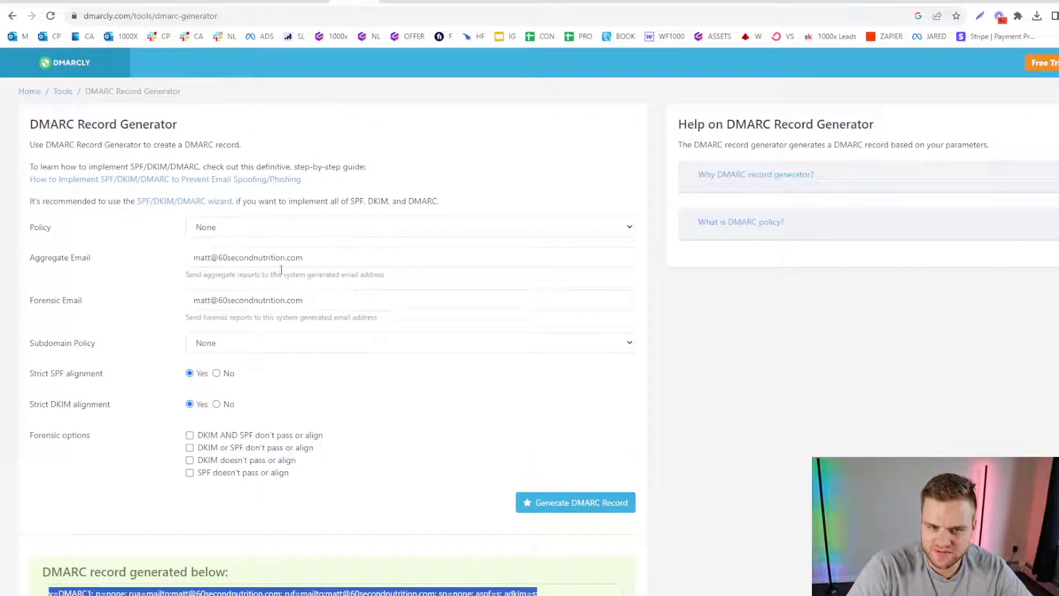
{"action": "left_click", "coordinate": [401, 2]}
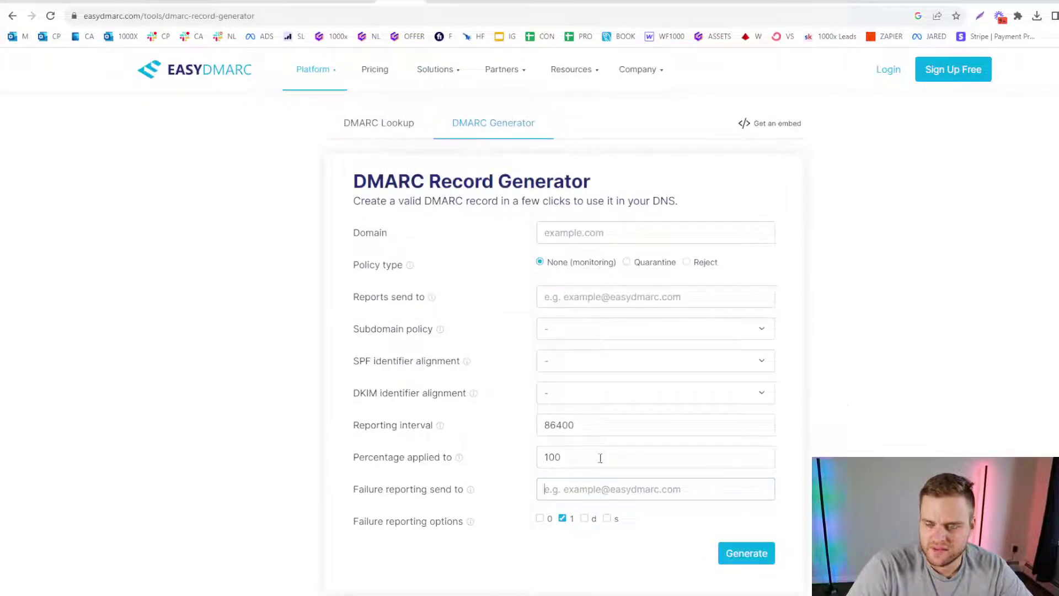